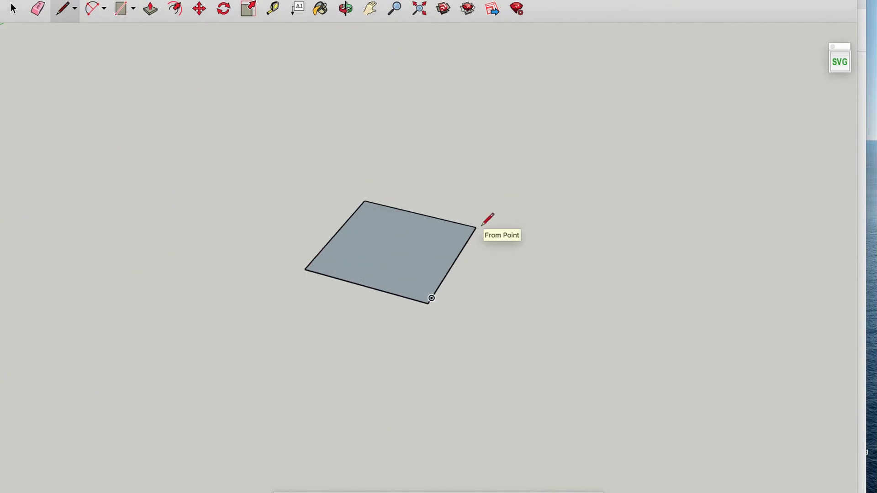
From a top-down view, round the square's corners with matching 2-Point Arcs
{"action": "key", "text": "a"}
{"action": "scroll", "coordinate": [349, 180], "scroll_direction": "up", "scroll_amount": 6}
{"action": "scroll", "coordinate": [469, 235], "scroll_direction": "down", "scroll_amount": 3}
{"action": "middle_click_drag", "start_coordinate": [469, 234], "coordinate": [507, 315]}
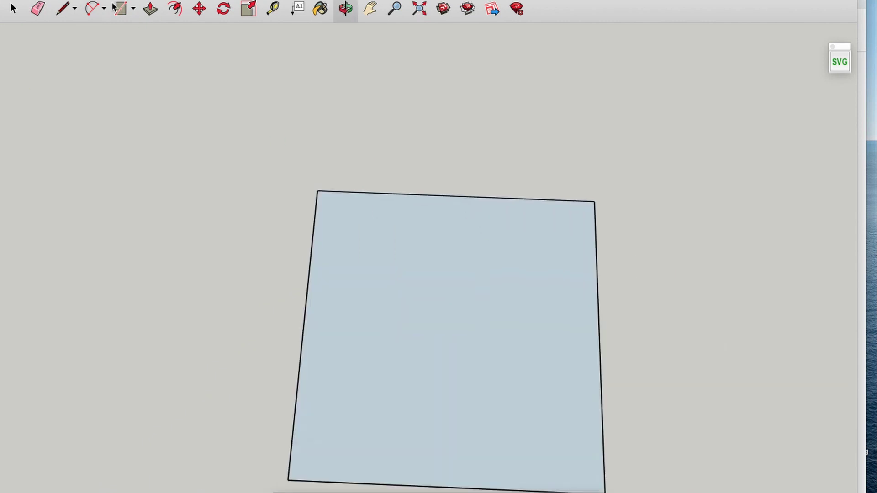
{"action": "key", "text": "l"}
{"action": "left_click", "coordinate": [91, 9]}
{"action": "left_click", "coordinate": [317, 206]}
{"action": "left_click", "coordinate": [335, 191]}
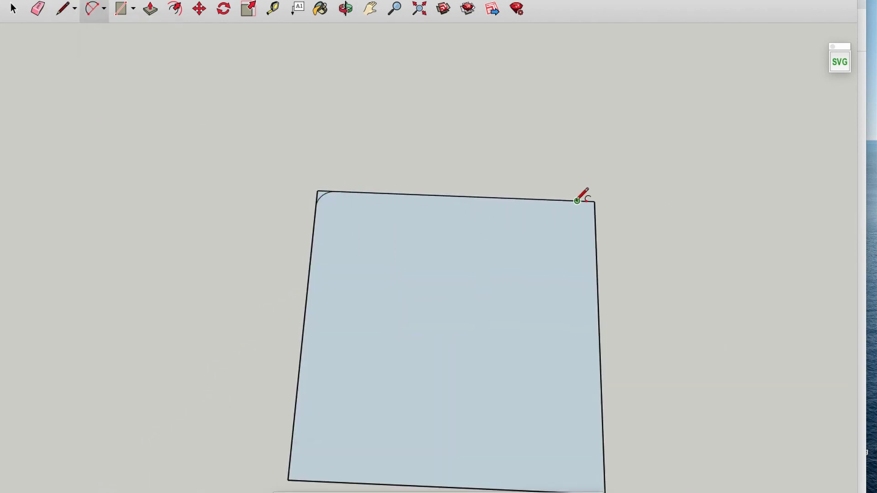
Erase the leftover sharp corner edges so only the arcs remain
{"action": "scroll", "coordinate": [596, 203], "scroll_direction": "up", "scroll_amount": 3}
{"action": "double_click", "coordinate": [595, 202]}
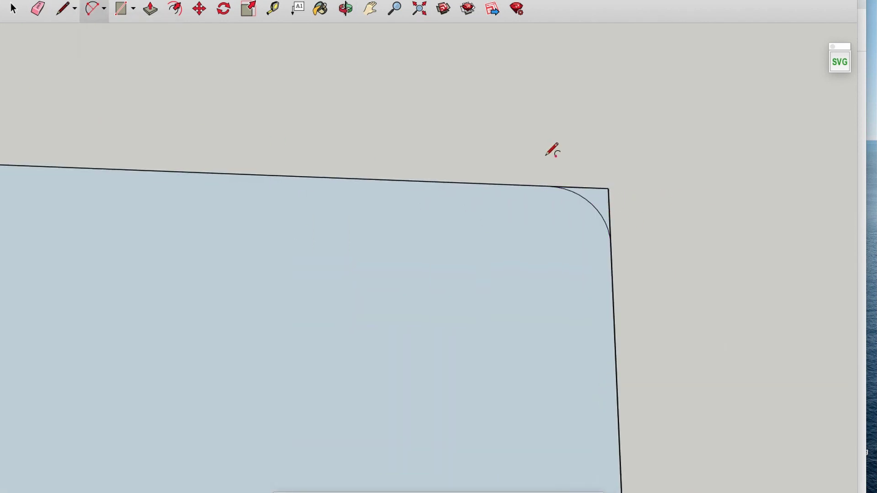
{"action": "scroll", "coordinate": [537, 413], "scroll_direction": "down", "scroll_amount": 5}
{"action": "scroll", "coordinate": [546, 406], "scroll_direction": "up", "scroll_amount": 2}
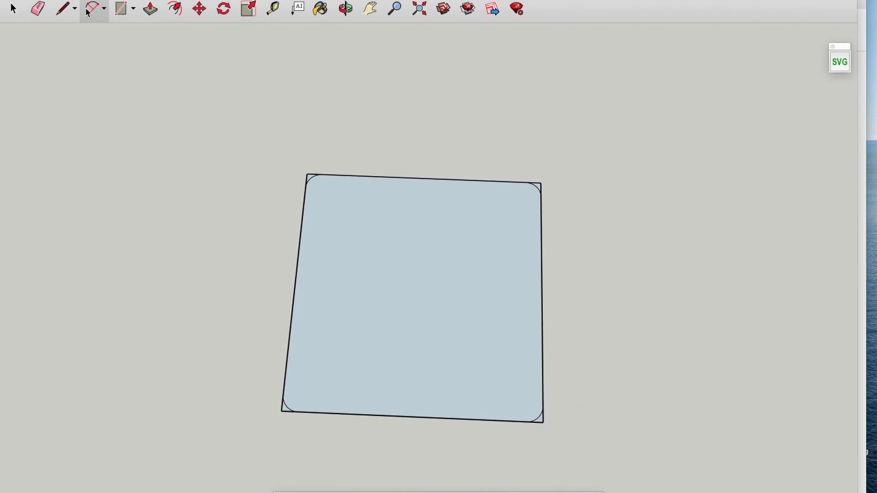
{"action": "key", "text": "e"}
{"action": "scroll", "coordinate": [341, 232], "scroll_direction": "up", "scroll_amount": 3}
{"action": "scroll", "coordinate": [534, 119], "scroll_direction": "down", "scroll_amount": 2}
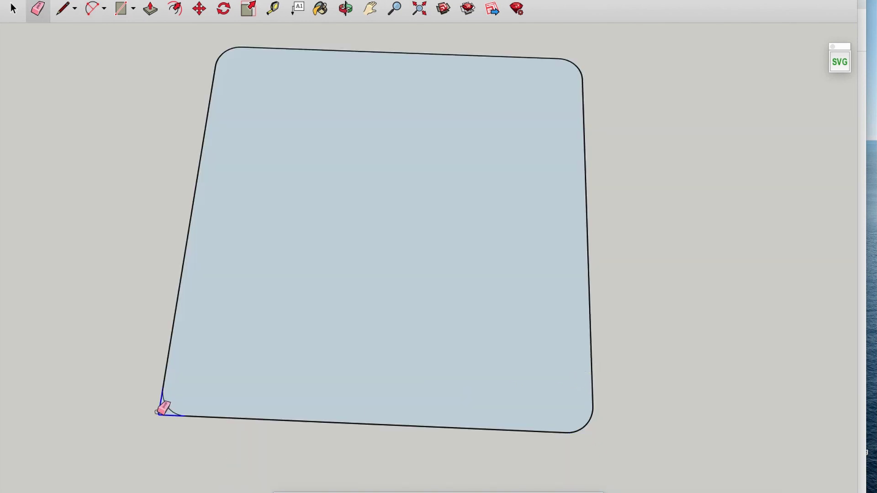
{"action": "left_click_drag", "start_coordinate": [162, 408], "coordinate": [165, 410]}
{"action": "scroll", "coordinate": [255, 366], "scroll_direction": "down", "scroll_amount": 3}
Draw a rectangle beside the rounded face, redoing the unwanted attempts
{"action": "key", "text": "l"}
{"action": "left_click", "coordinate": [121, 9]}
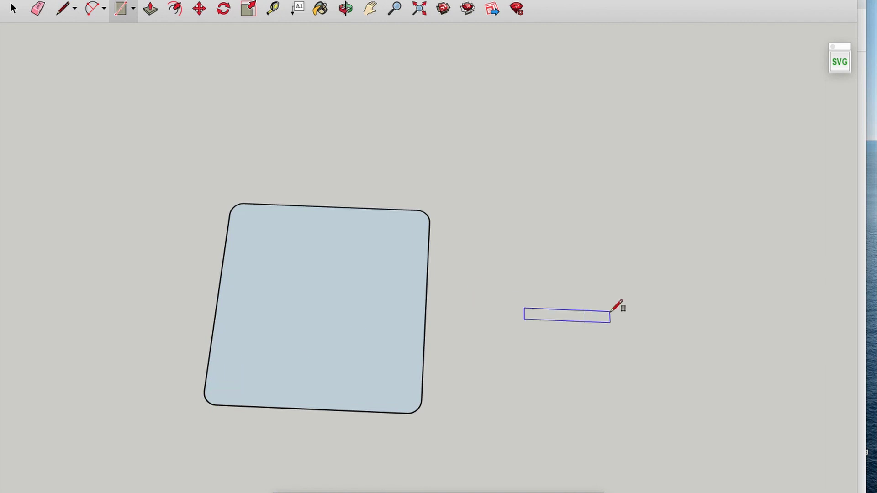
{"action": "left_click", "coordinate": [728, 252]}
{"action": "left_click", "coordinate": [566, 270]}
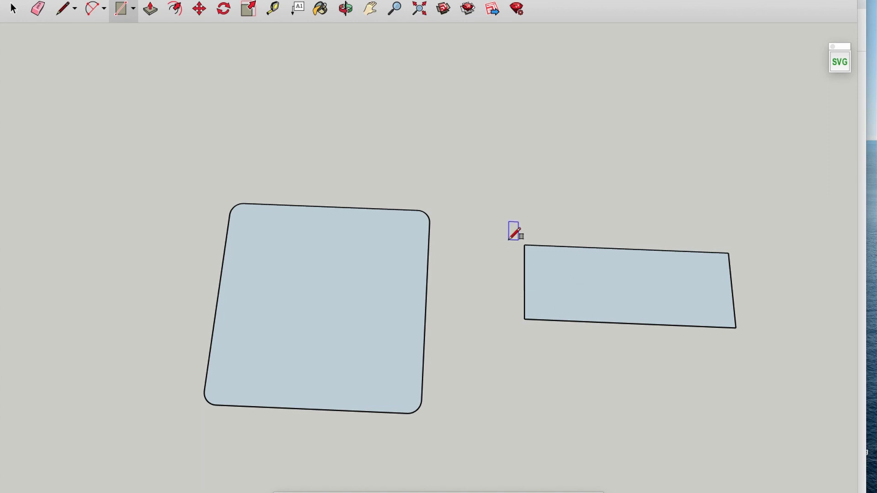
{"action": "key", "text": "ctrl+z"}
{"action": "left_click", "coordinate": [504, 276]}
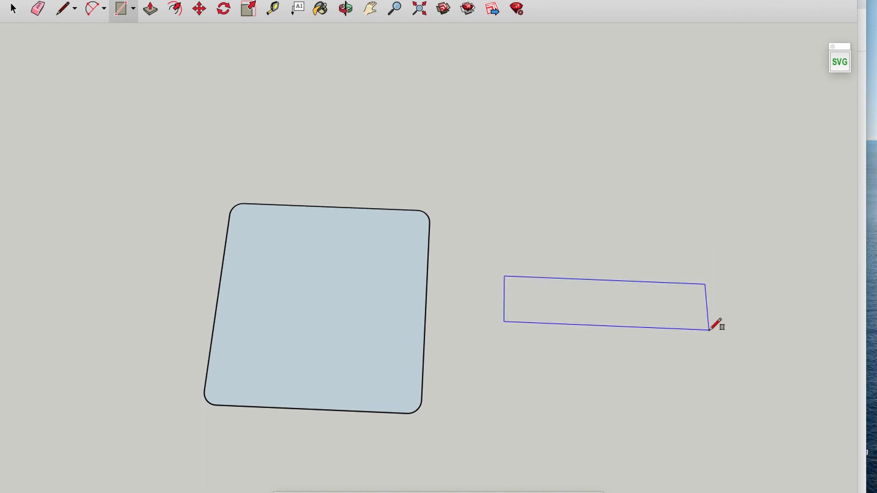
{"action": "left_click", "coordinate": [709, 330]}
{"action": "key", "text": "ctrl+z"}
{"action": "left_click", "coordinate": [541, 290]}
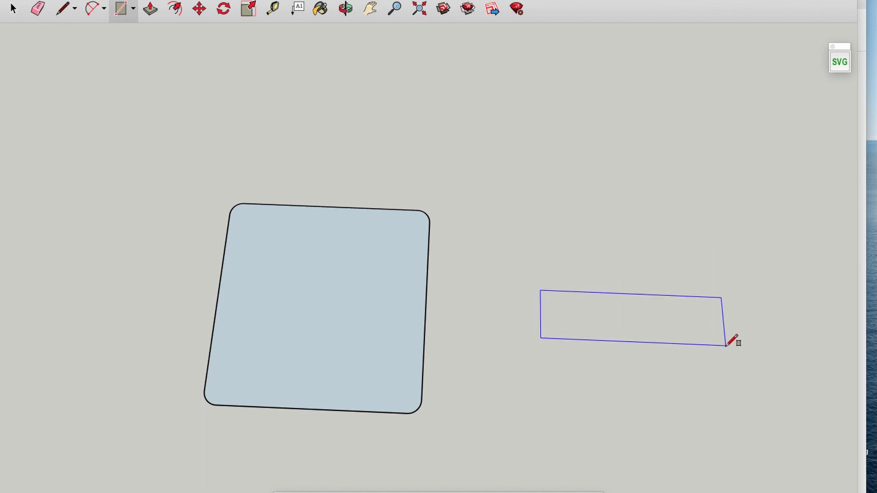
{"action": "left_click", "coordinate": [743, 376]}
{"action": "key", "text": "space"}
Move the rectangle onto the lower part of the rounded face
{"action": "left_click_drag", "start_coordinate": [504, 259], "coordinate": [786, 396]}
{"action": "key", "text": "m"}
{"action": "left_click", "coordinate": [671, 350]}
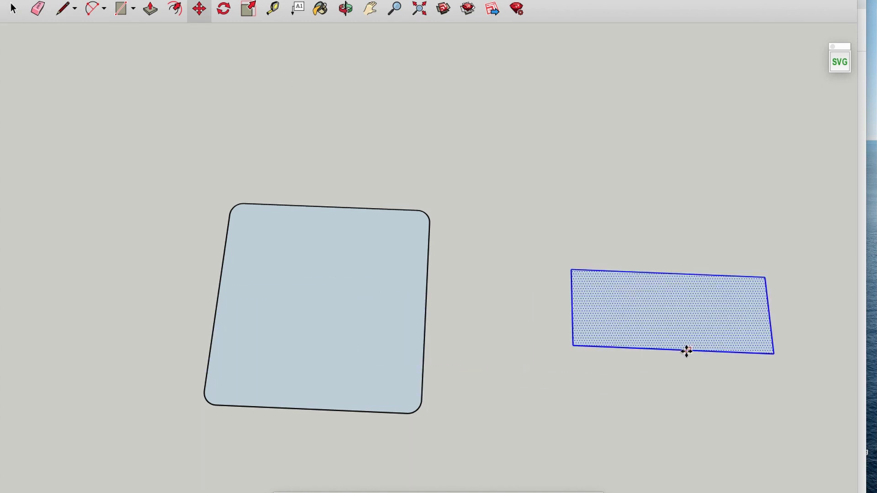
{"action": "scroll", "coordinate": [322, 391], "scroll_direction": "up", "scroll_amount": 3}
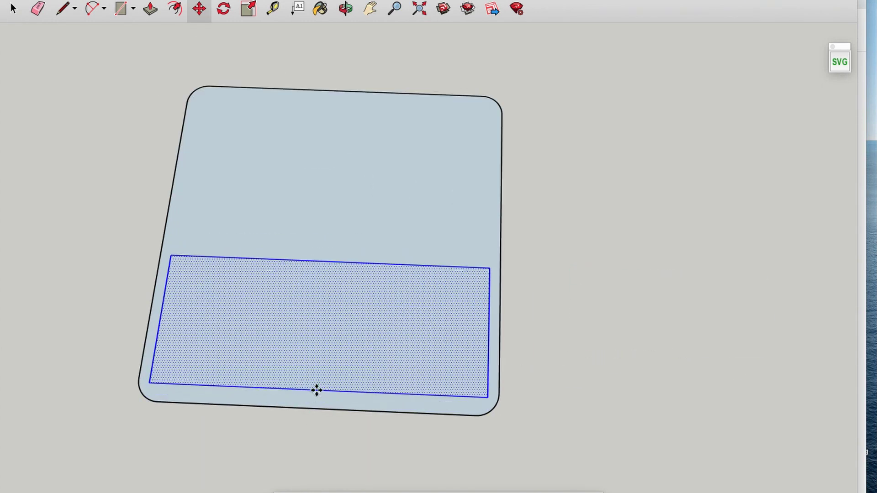
{"action": "left_click", "coordinate": [316, 393]}
Round the rectangle's bottom corners with 2-Point Arcs
{"action": "key", "text": "l"}
{"action": "scroll", "coordinate": [175, 383], "scroll_direction": "up", "scroll_amount": 1}
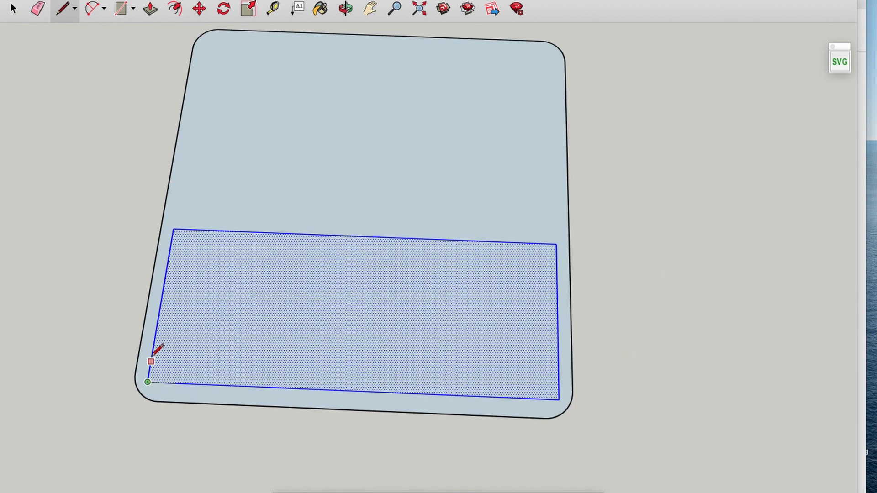
{"action": "left_click", "coordinate": [100, 8]}
{"action": "left_click", "coordinate": [174, 383]}
{"action": "left_click", "coordinate": [558, 372]}
Erase the leftover corner segments and view the whole face
{"action": "key", "text": "e"}
{"action": "scroll", "coordinate": [561, 397], "scroll_direction": "up", "scroll_amount": 3}
{"action": "left_click", "coordinate": [558, 392]}
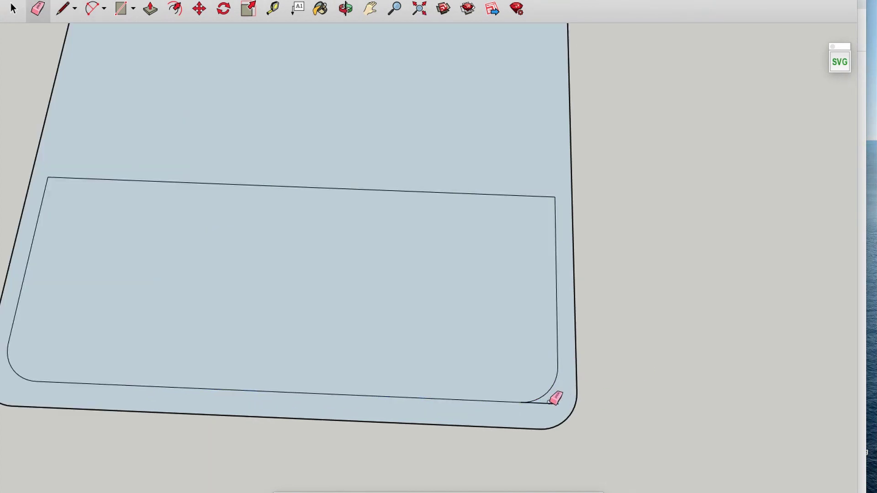
{"action": "left_click", "coordinate": [551, 404]}
{"action": "scroll", "coordinate": [480, 279], "scroll_direction": "down", "scroll_amount": 5}
{"action": "middle_click_drag", "start_coordinate": [266, 178], "coordinate": [290, 195]}
{"action": "scroll", "coordinate": [290, 196], "scroll_direction": "up", "scroll_amount": 4}
{"action": "scroll", "coordinate": [290, 196], "scroll_direction": "down", "scroll_amount": 4}
Draw parallel lines across the upper part of the face, edge to edge
{"action": "left_click_drag", "start_coordinate": [610, 350], "coordinate": [567, 343]}
{"action": "scroll", "coordinate": [274, 152], "scroll_direction": "up", "scroll_amount": 4}
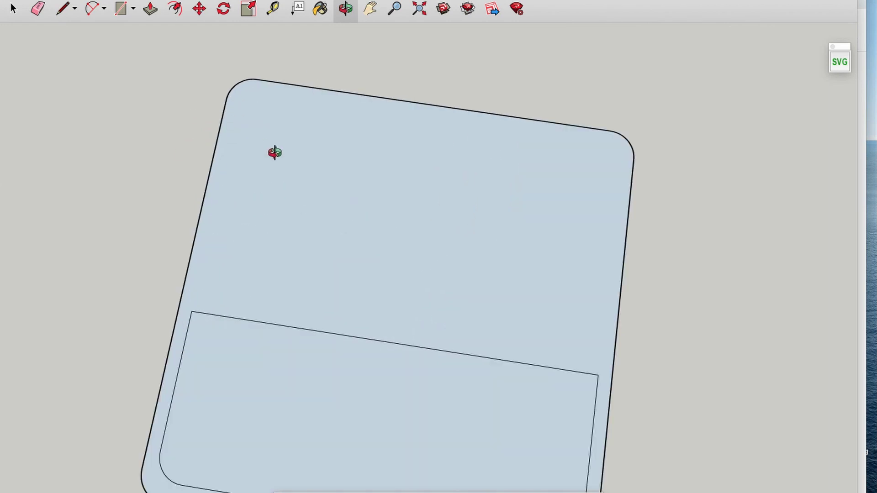
{"action": "scroll", "coordinate": [342, 208], "scroll_direction": "down", "scroll_amount": 2}
{"action": "left_click", "coordinate": [63, 8]}
{"action": "left_click", "coordinate": [247, 139]}
{"action": "left_click", "coordinate": [563, 185]}
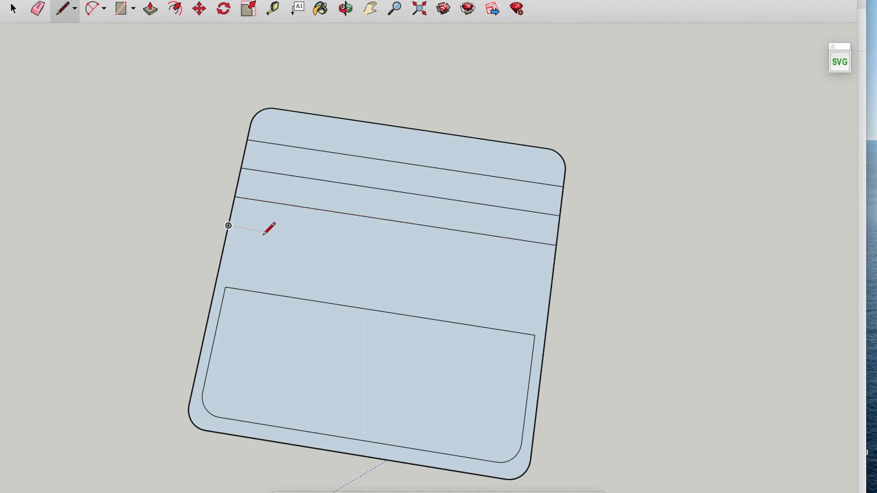
{"action": "left_click", "coordinate": [549, 305]}
{"action": "left_click", "coordinate": [223, 257]}
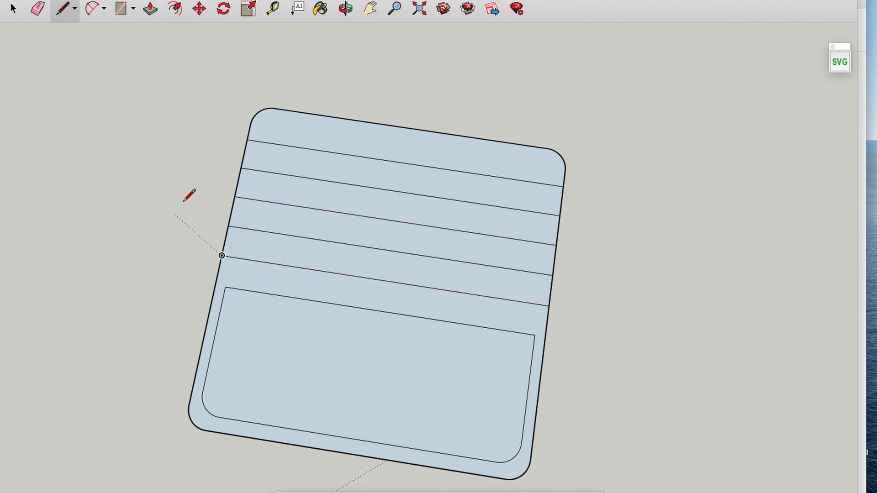
Draw a small circle beside the face and copy it up and right
{"action": "key", "text": "space"}
{"action": "left_click", "coordinate": [132, 9]}
{"action": "left_click", "coordinate": [148, 82]}
{"action": "left_click", "coordinate": [159, 133]}
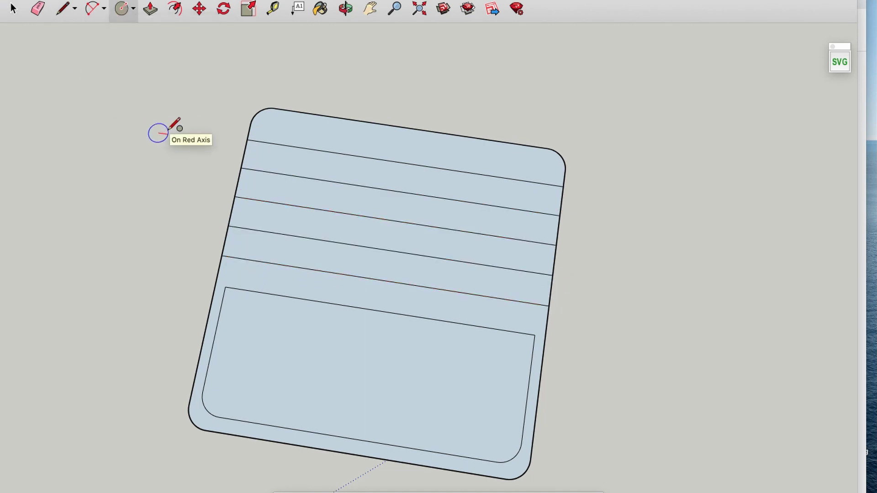
{"action": "key", "text": "space"}
{"action": "double_click", "coordinate": [158, 133]}
{"action": "key", "text": "m"}
{"action": "left_click", "coordinate": [158, 133], "text": "alt"}
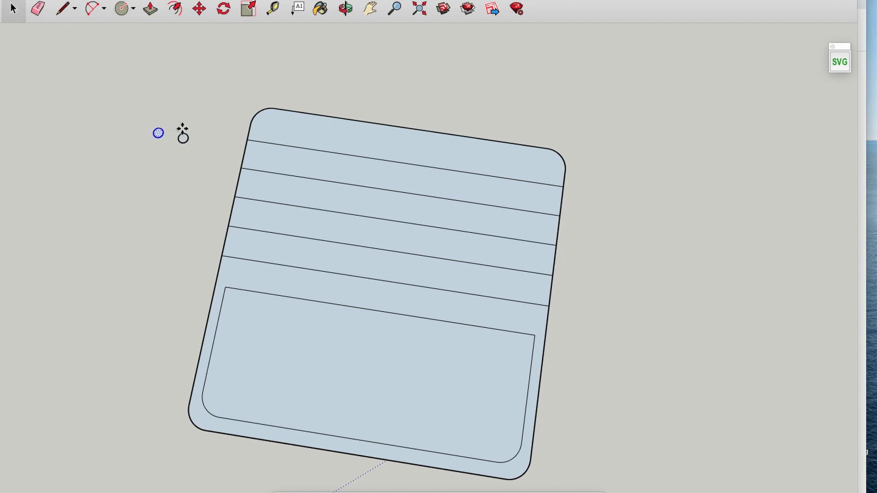
{"action": "left_click", "coordinate": [197, 102]}
{"action": "scroll", "coordinate": [197, 104], "scroll_direction": "up", "scroll_amount": 5}
{"action": "scroll", "coordinate": [365, 155], "scroll_direction": "down", "scroll_amount": 5}
Divide the top and second lines into 7 equal segments
{"action": "key", "text": "space"}
{"action": "right_click", "coordinate": [348, 128]}
{"action": "left_click", "coordinate": [389, 198]}
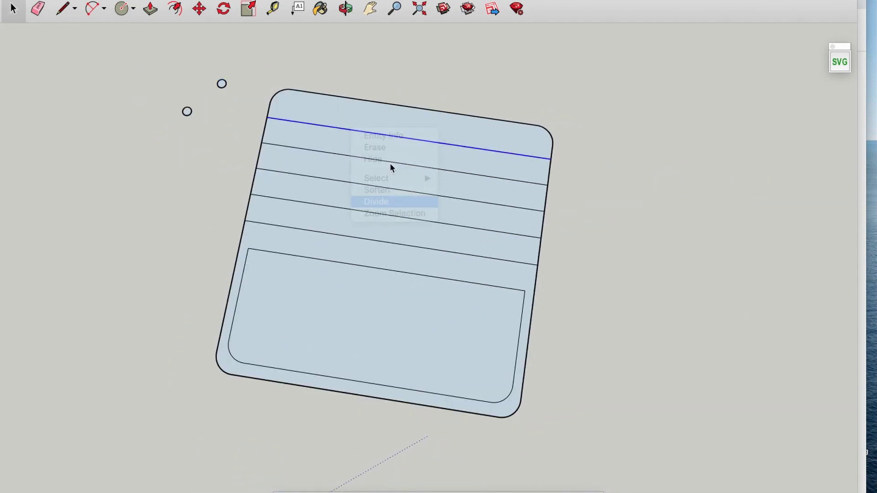
{"action": "left_click", "coordinate": [503, 155]}
{"action": "right_click", "coordinate": [405, 164]}
{"action": "left_click", "coordinate": [436, 235]}
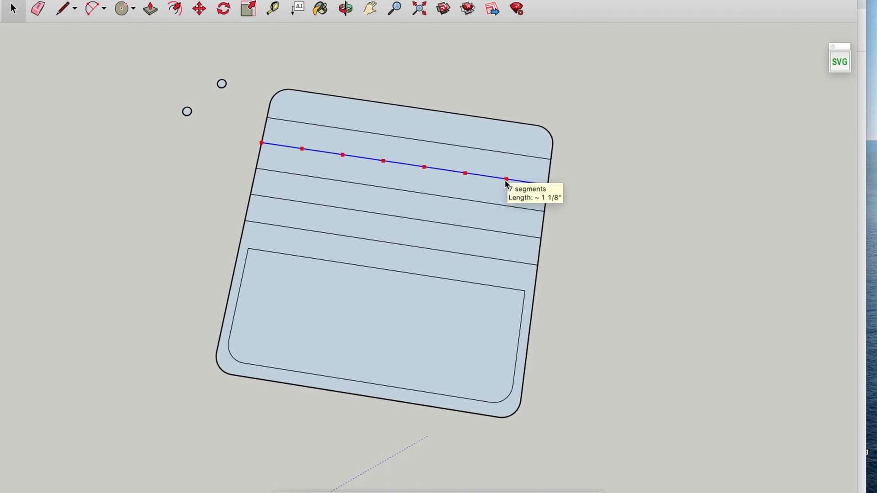
{"action": "left_click", "coordinate": [503, 178]}
Divide the third, fourth and fifth lines into 7 equal segments
{"action": "right_click", "coordinate": [402, 189]}
{"action": "left_click", "coordinate": [439, 260]}
{"action": "left_click", "coordinate": [493, 204]}
{"action": "right_click", "coordinate": [399, 215]}
{"action": "left_click", "coordinate": [436, 286]}
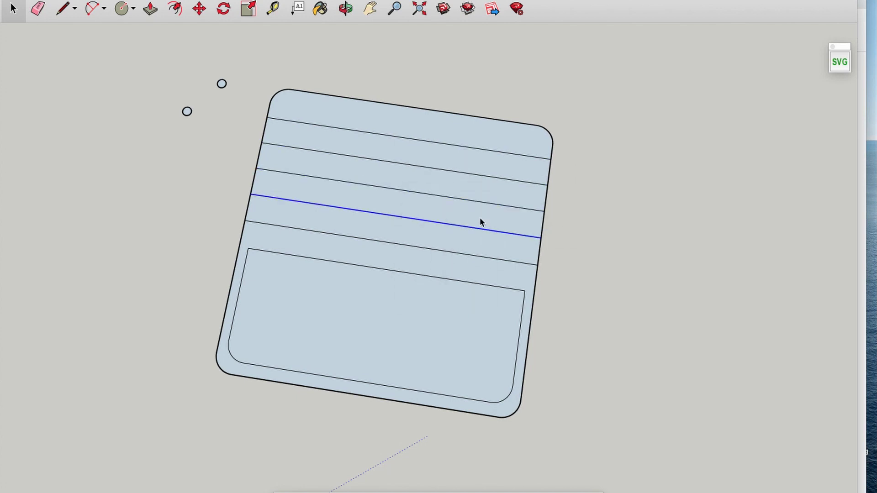
{"action": "left_click", "coordinate": [480, 228]}
{"action": "right_click", "coordinate": [393, 243]}
{"action": "left_click", "coordinate": [430, 314]}
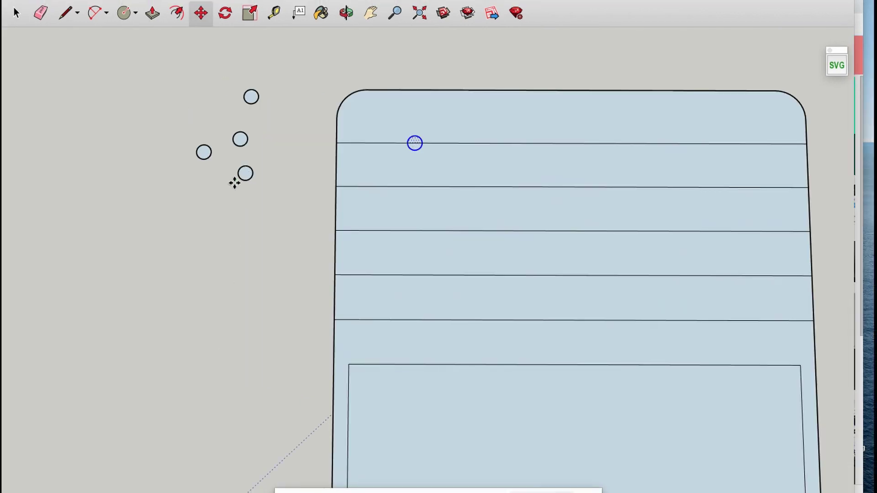
Move the loose circles onto the top line to form a row of five holes
{"action": "key", "text": "space"}
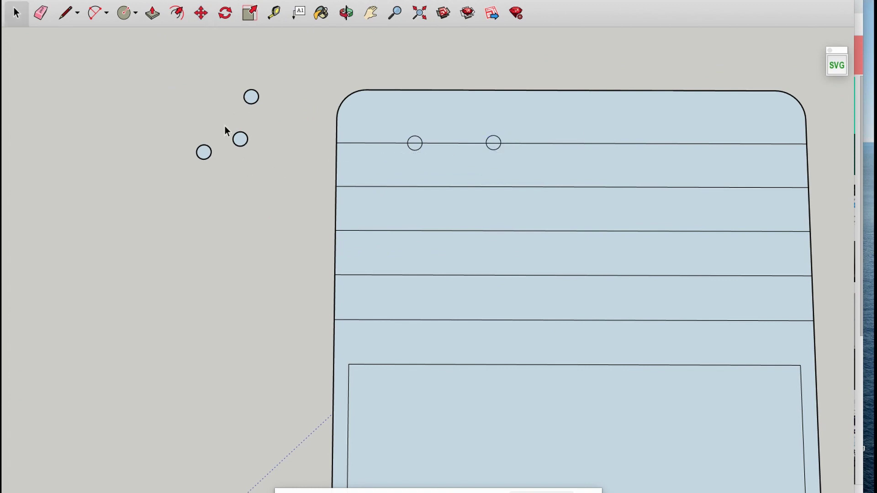
{"action": "left_click_drag", "start_coordinate": [225, 126], "coordinate": [261, 158]}
{"action": "key", "text": "m"}
{"action": "scroll", "coordinate": [241, 138], "scroll_direction": "up", "scroll_amount": 4}
{"action": "scroll", "coordinate": [241, 137], "scroll_direction": "down", "scroll_amount": 5}
{"action": "scroll", "coordinate": [241, 137], "scroll_direction": "up", "scroll_amount": 2}
{"action": "left_click", "coordinate": [241, 137]}
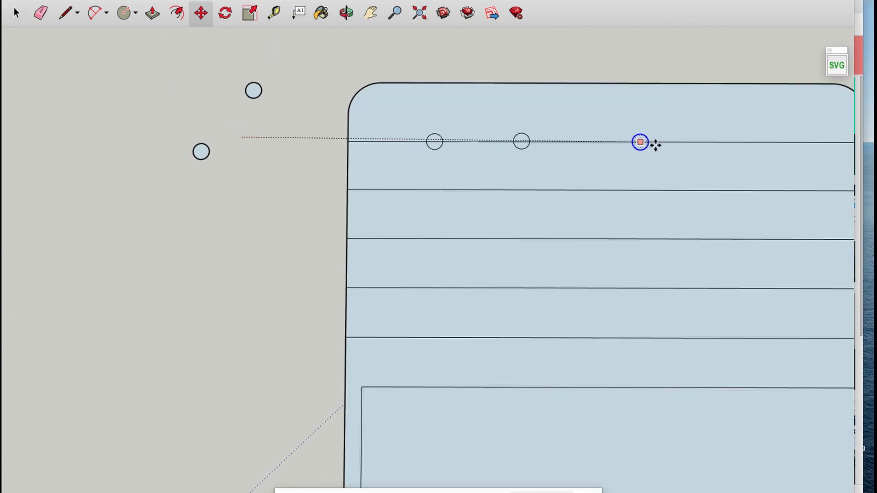
{"action": "left_click", "coordinate": [607, 141]}
{"action": "left_click", "coordinate": [253, 90]}
{"action": "scroll", "coordinate": [253, 90], "scroll_direction": "down", "scroll_amount": 2}
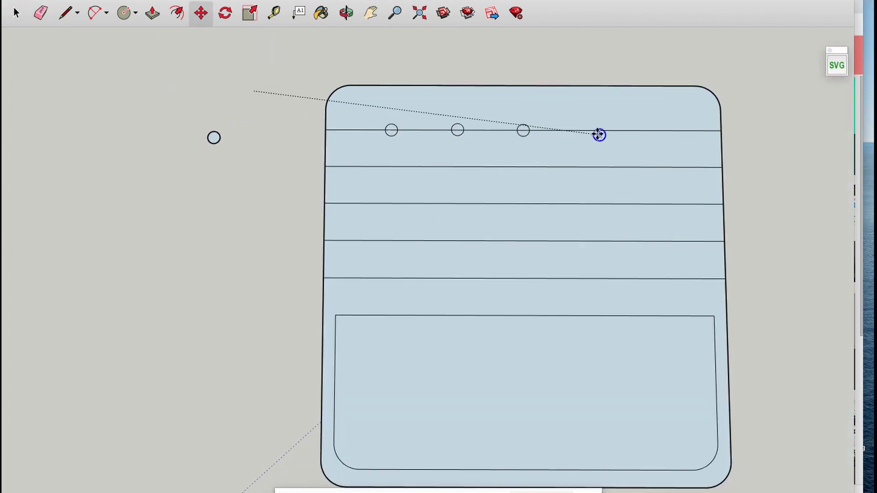
{"action": "left_click", "coordinate": [655, 130]}
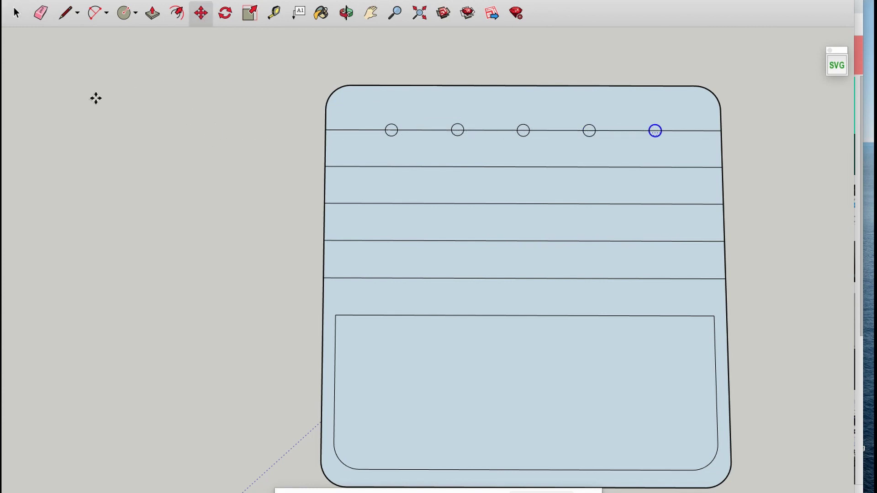
{"action": "key", "text": "space"}
{"action": "left_click", "coordinate": [208, 119]}
Copy the top row of five circles onto the second and third lines
{"action": "left_click_drag", "start_coordinate": [375, 115], "coordinate": [677, 157]}
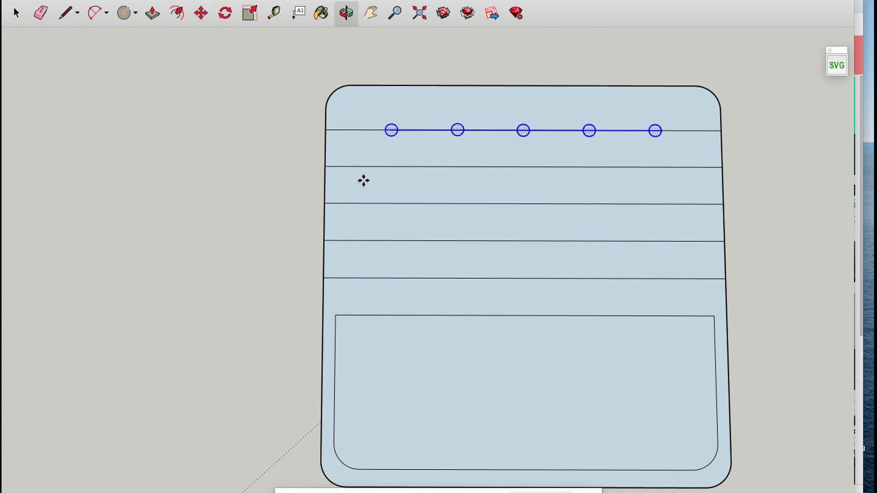
{"action": "left_click", "coordinate": [391, 130]}
{"action": "key", "text": "alt"}
{"action": "left_click", "coordinate": [32, 233]}
{"action": "left_click", "coordinate": [31, 233]}
{"action": "left_click", "coordinate": [392, 167]}
{"action": "left_click", "coordinate": [392, 166]}
{"action": "key", "text": "alt"}
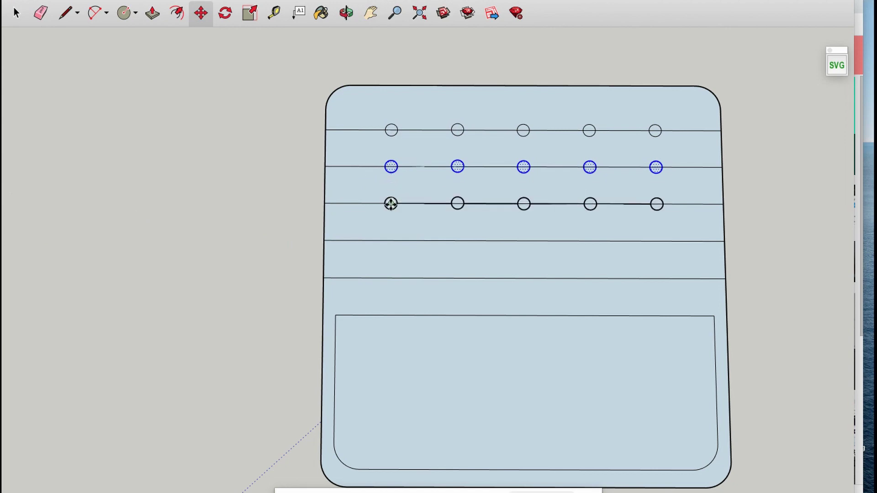
{"action": "key", "text": "super+shift+a"}
{"action": "key", "text": "c"}
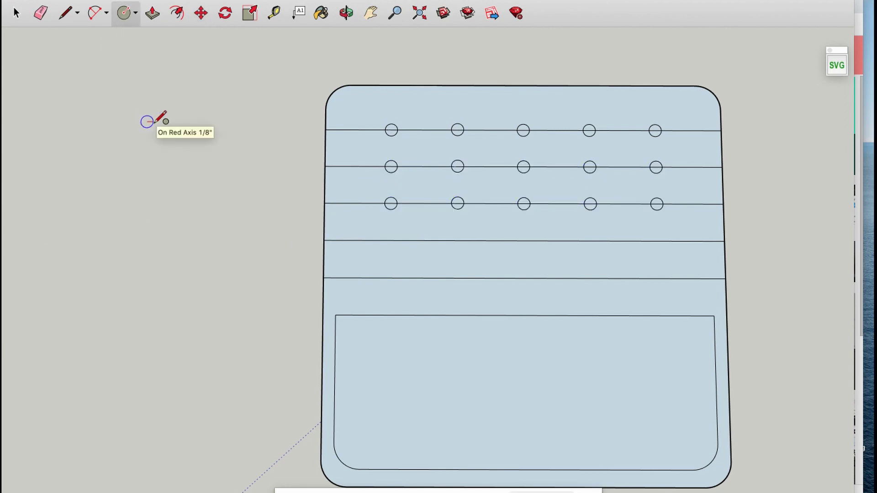
Make three extra copies of the small 1/8" circle beside the plate
{"action": "key", "text": "space"}
{"action": "left_click_drag", "start_coordinate": [126, 98], "coordinate": [200, 184]}
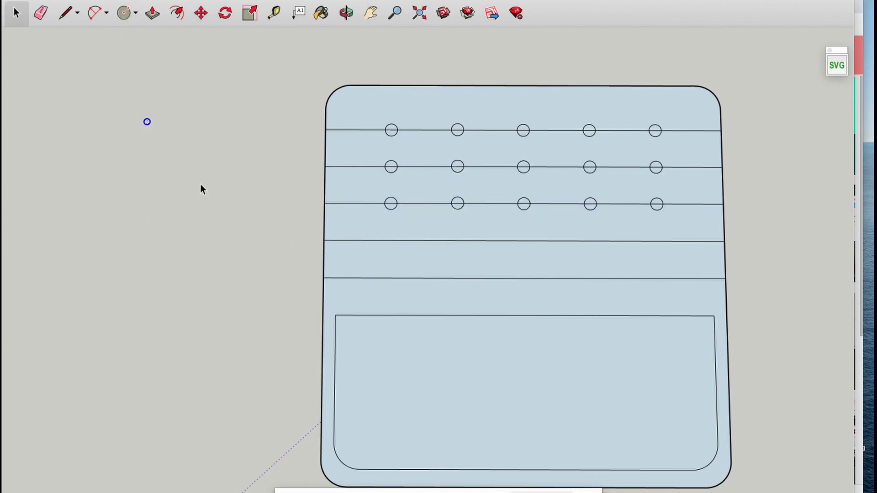
{"action": "key", "text": "m"}
{"action": "left_click", "coordinate": [192, 122]}
{"action": "left_click", "coordinate": [177, 147]}
{"action": "left_click", "coordinate": [154, 173]}
{"action": "left_click", "coordinate": [187, 190]}
{"action": "key", "text": "space"}
{"action": "key", "text": "m"}
{"action": "scroll", "coordinate": [187, 192], "scroll_direction": "up", "scroll_amount": 4}
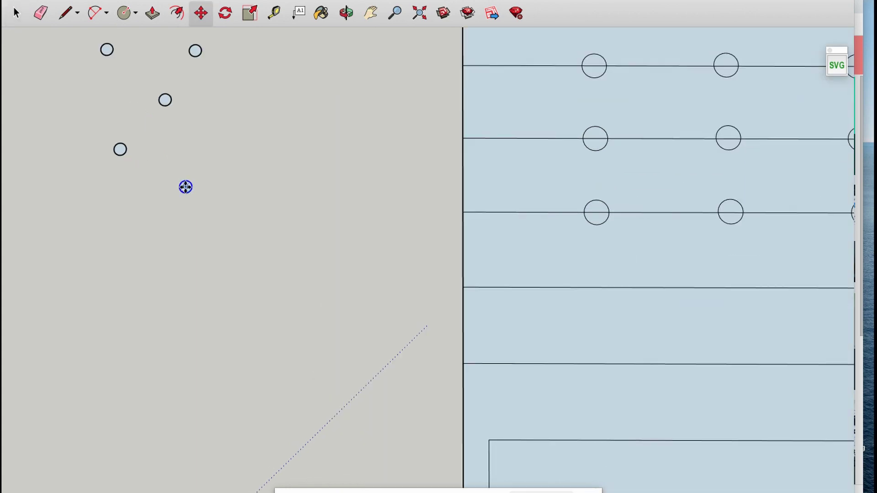
{"action": "left_click", "coordinate": [186, 187]}
{"action": "scroll", "coordinate": [187, 178], "scroll_direction": "down", "scroll_amount": 4}
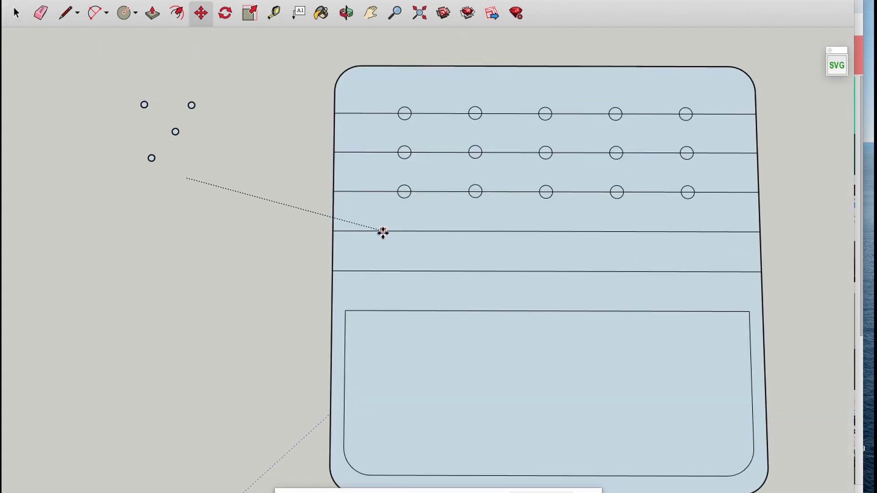
{"action": "key", "text": "space"}
Divide the fourth and fifth plate lines into equal segments
{"action": "right_click", "coordinate": [387, 231]}
{"action": "left_click", "coordinate": [411, 302]}
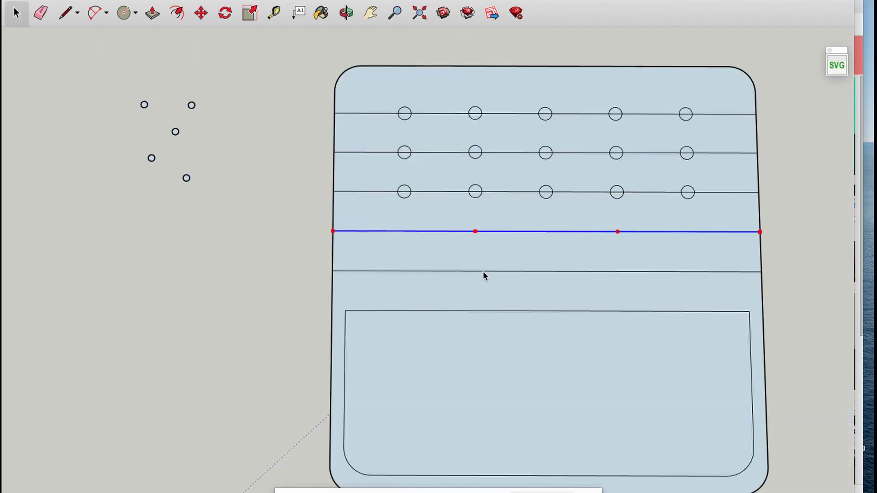
{"action": "left_click", "coordinate": [691, 235]}
{"action": "right_click", "coordinate": [523, 271]}
{"action": "left_click", "coordinate": [547, 342]}
{"action": "left_click", "coordinate": [689, 272]}
Move the first small circles onto the fourth line's division points
{"action": "double_click", "coordinate": [186, 179]}
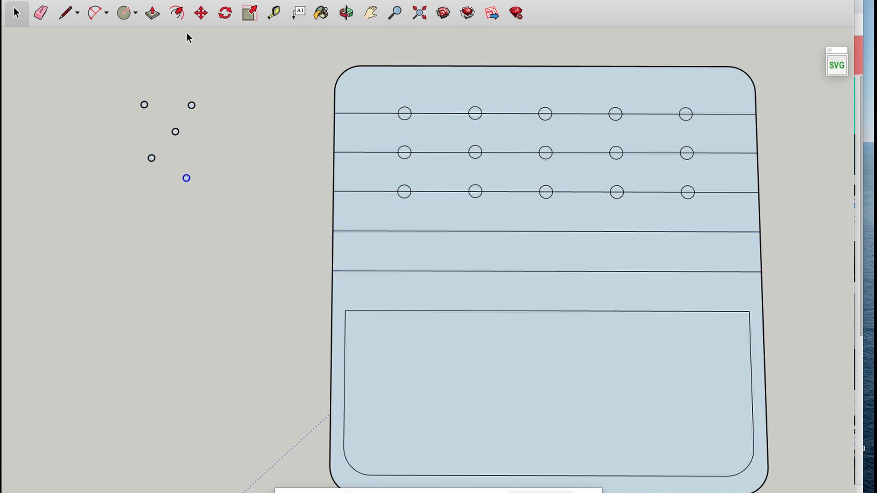
{"action": "scroll", "coordinate": [186, 178], "scroll_direction": "up", "scroll_amount": 2}
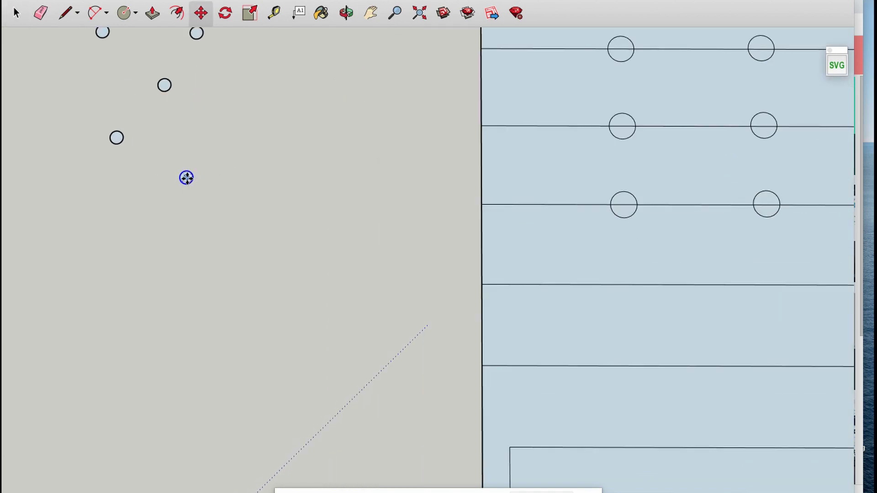
{"action": "scroll", "coordinate": [186, 178], "scroll_direction": "down", "scroll_amount": 3}
{"action": "key", "text": "m"}
{"action": "scroll", "coordinate": [159, 162], "scroll_direction": "up", "scroll_amount": 4}
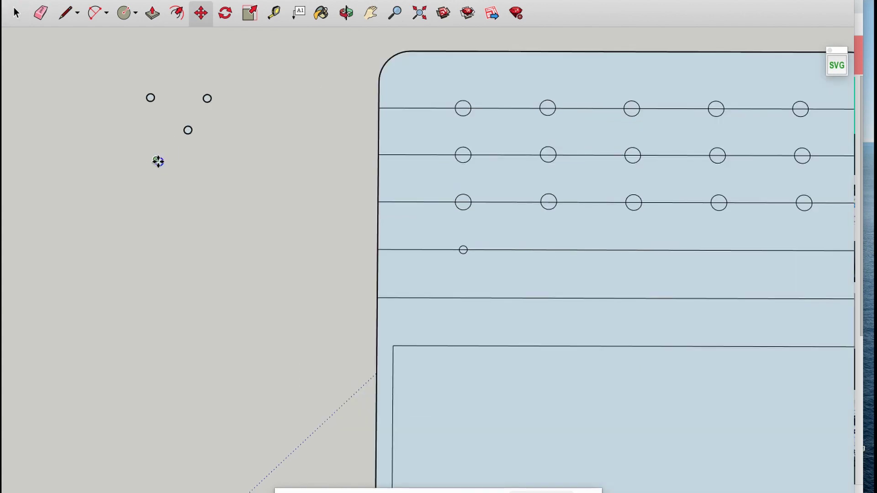
{"action": "left_click", "coordinate": [160, 162]}
{"action": "scroll", "coordinate": [160, 162], "scroll_direction": "down", "scroll_amount": 3}
{"action": "scroll", "coordinate": [475, 241], "scroll_direction": "up", "scroll_amount": 2}
{"action": "left_click", "coordinate": [475, 241]}
{"action": "key", "text": "space"}
{"action": "left_click_drag", "start_coordinate": [26, 78], "coordinate": [81, 119]}
{"action": "key", "text": "m"}
{"action": "scroll", "coordinate": [42, 96], "scroll_direction": "up", "scroll_amount": 3}
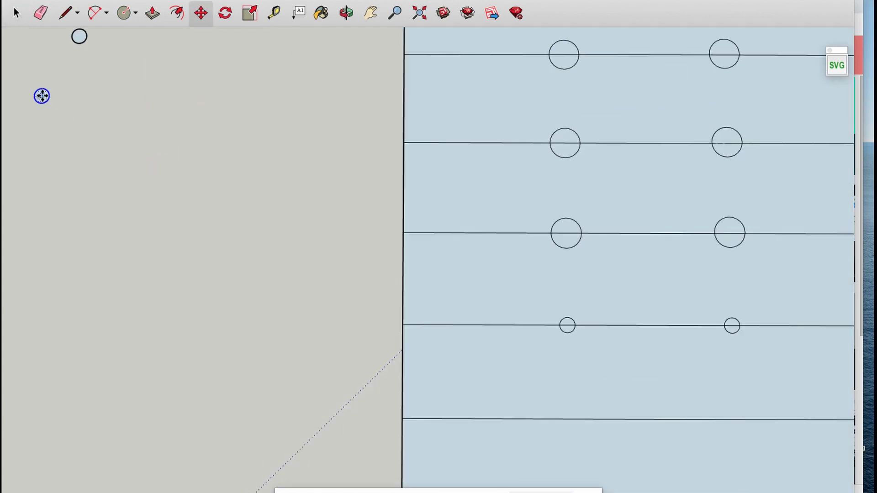
{"action": "left_click", "coordinate": [42, 96]}
{"action": "left_click", "coordinate": [409, 200]}
{"action": "key", "text": "space"}
{"action": "left_click_drag", "start_coordinate": [170, 110], "coordinate": [142, 80]}
Place the fourth and fifth small circles on the fourth line's remaining points
{"action": "key", "text": "m"}
{"action": "scroll", "coordinate": [156, 92], "scroll_direction": "up", "scroll_amount": 3}
{"action": "scroll", "coordinate": [153, 93], "scroll_direction": "up", "scroll_amount": 3}
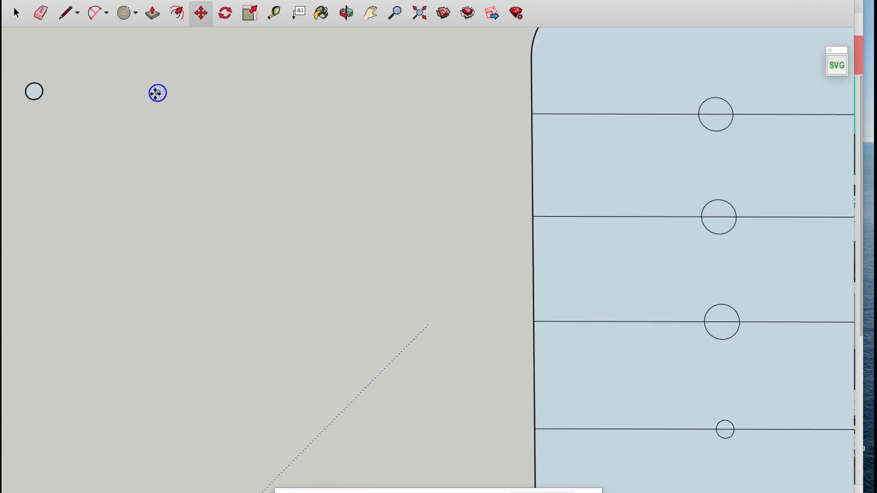
{"action": "scroll", "coordinate": [139, 88], "scroll_direction": "down", "scroll_amount": 4}
{"action": "left_click", "coordinate": [590, 220]}
{"action": "scroll", "coordinate": [590, 218], "scroll_direction": "down", "scroll_amount": 2}
{"action": "key", "text": "space"}
{"action": "left_click", "coordinate": [255, 129]}
{"action": "key", "text": "m"}
{"action": "scroll", "coordinate": [257, 128], "scroll_direction": "up", "scroll_amount": 3}
{"action": "left_click", "coordinate": [257, 129]}
{"action": "scroll", "coordinate": [220, 130], "scroll_direction": "down", "scroll_amount": 3}
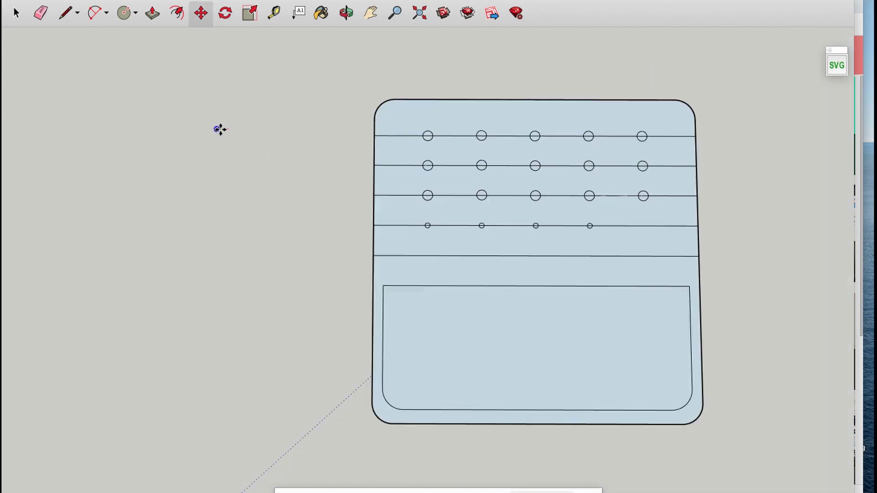
{"action": "scroll", "coordinate": [645, 224], "scroll_direction": "up", "scroll_amount": 3}
{"action": "left_click", "coordinate": [609, 205]}
{"action": "key", "text": "space"}
Copy the row of five small circles down onto the fifth line
{"action": "left_click_drag", "start_coordinate": [210, 175], "coordinate": [706, 197]}
{"action": "left_click_drag", "start_coordinate": [98, 183], "coordinate": [687, 236]}
{"action": "left_click_drag", "start_coordinate": [180, 178], "coordinate": [658, 222]}
{"action": "key", "text": "m"}
{"action": "key", "text": "alt"}
{"action": "left_click", "coordinate": [218, 205]}
{"action": "scroll", "coordinate": [328, 203], "scroll_direction": "down", "scroll_amount": 4}
{"action": "left_click", "coordinate": [305, 68]}
{"action": "scroll", "coordinate": [306, 68], "scroll_direction": "up", "scroll_amount": 4}
{"action": "left_click", "coordinate": [305, 68]}
{"action": "scroll", "coordinate": [303, 87], "scroll_direction": "down", "scroll_amount": 3}
{"action": "scroll", "coordinate": [278, 249], "scroll_direction": "up", "scroll_amount": 4}
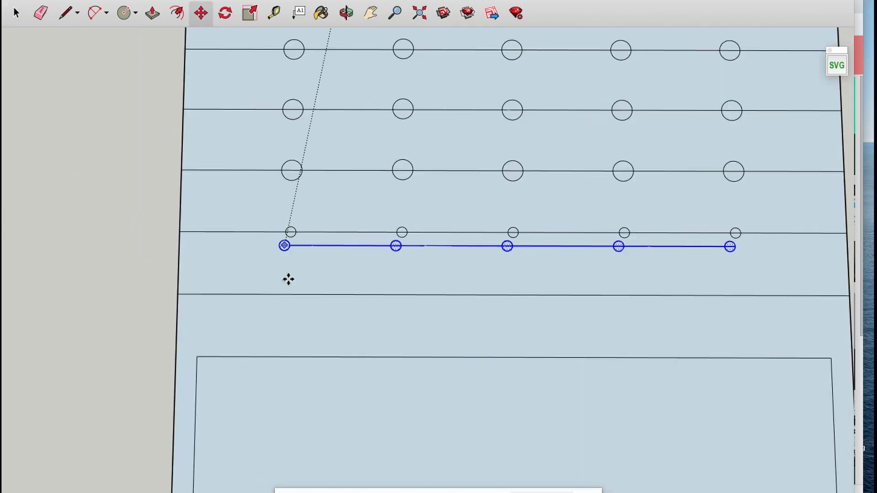
{"action": "left_click", "coordinate": [290, 294]}
{"action": "key", "text": "space"}
Delete the line segments left of and between the first two hole columns
{"action": "left_click", "coordinate": [111, 160]}
{"action": "scroll", "coordinate": [112, 165], "scroll_direction": "down", "scroll_amount": 3}
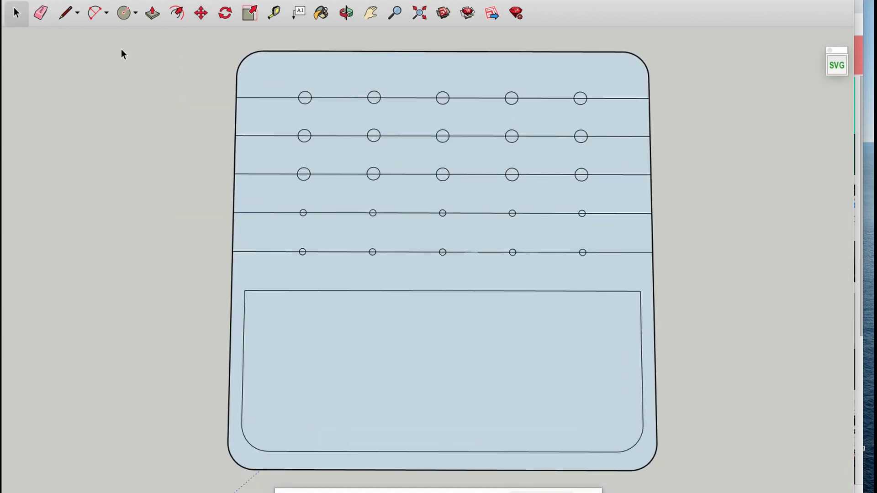
{"action": "left_click", "coordinate": [271, 252], "text": "shift"}
{"action": "left_click", "coordinate": [271, 213], "text": "shift"}
{"action": "left_click", "coordinate": [270, 174], "text": "shift"}
{"action": "left_click", "coordinate": [269, 136], "text": "shift"}
{"action": "left_click", "coordinate": [268, 97], "text": "shift"}
{"action": "left_click_drag", "start_coordinate": [223, 76], "coordinate": [304, 268]}
{"action": "left_click", "coordinate": [271, 251], "text": "shift"}
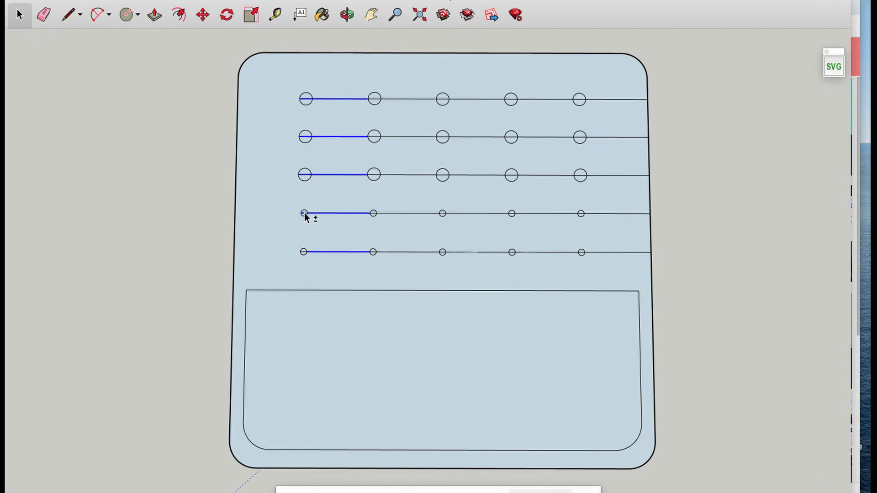
{"action": "key", "text": "Delete"}
{"action": "scroll", "coordinate": [380, 238], "scroll_direction": "up", "scroll_amount": 3}
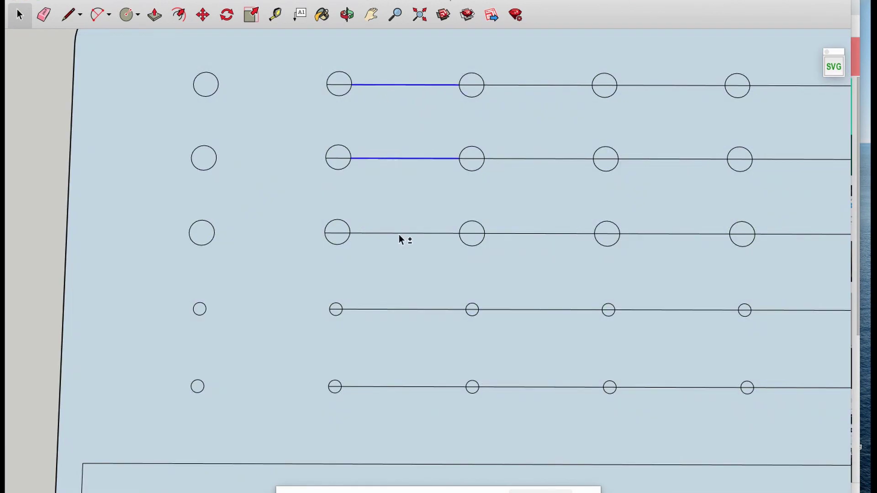
{"action": "key", "text": "Delete"}
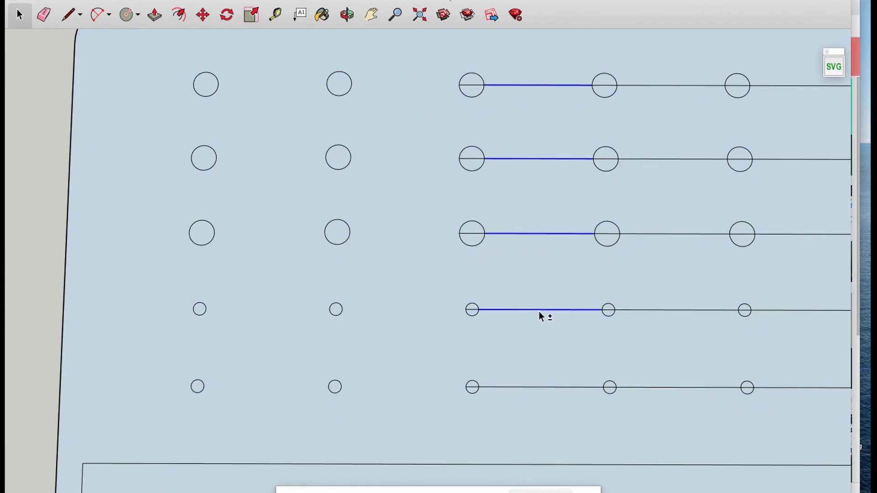
Delete the remaining line segments between the holes on the right side
{"action": "left_click", "coordinate": [603, 234], "text": "shift"}
{"action": "left_click", "coordinate": [612, 159], "text": "shift"}
{"action": "left_click", "coordinate": [600, 159], "text": "shift"}
{"action": "left_click", "coordinate": [611, 85], "text": "shift"}
{"action": "left_click", "coordinate": [599, 85], "text": "shift"}
{"action": "key", "text": "Delete"}
{"action": "middle_click_drag", "start_coordinate": [781, 411], "coordinate": [620, 377], "text": "shift"}
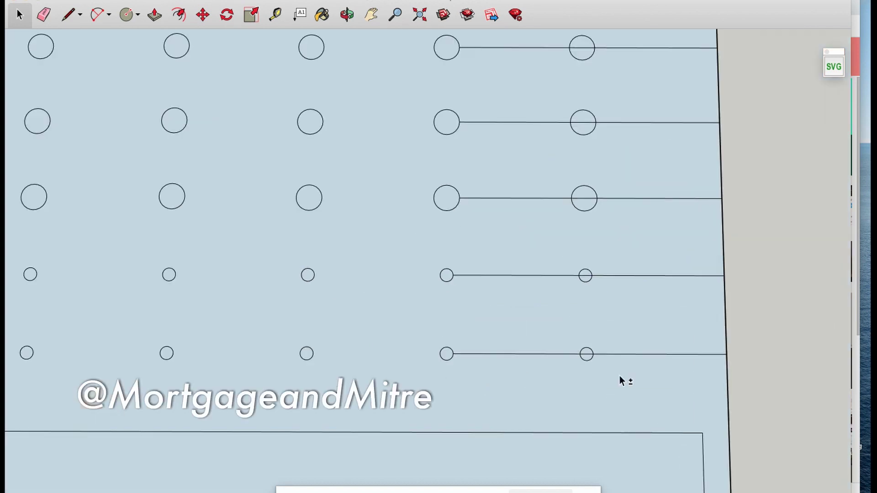
{"action": "left_click", "coordinate": [563, 199], "text": "shift"}
{"action": "left_click", "coordinate": [561, 122], "text": "shift"}
{"action": "left_click", "coordinate": [583, 123], "text": "shift"}
{"action": "left_click", "coordinate": [612, 123], "text": "shift"}
{"action": "left_click", "coordinate": [618, 48], "text": "shift"}
{"action": "key", "text": "Delete"}
{"action": "scroll", "coordinate": [528, 204], "scroll_direction": "down", "scroll_amount": 5}
Select the whole plate design and start an SVG export, choosing a file name and location
{"action": "left_click_drag", "start_coordinate": [277, 69], "coordinate": [695, 418]}
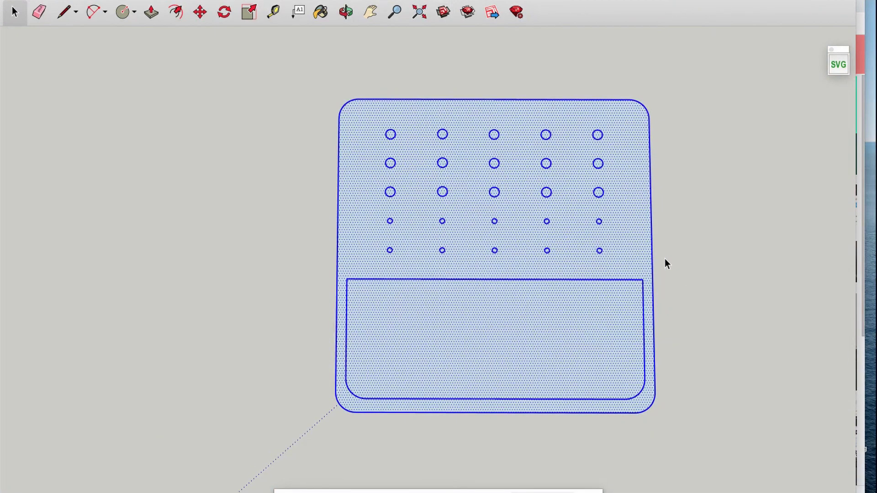
{"action": "left_click", "coordinate": [838, 64]}
{"action": "left_click_drag", "start_coordinate": [221, 70], "coordinate": [188, 68]}
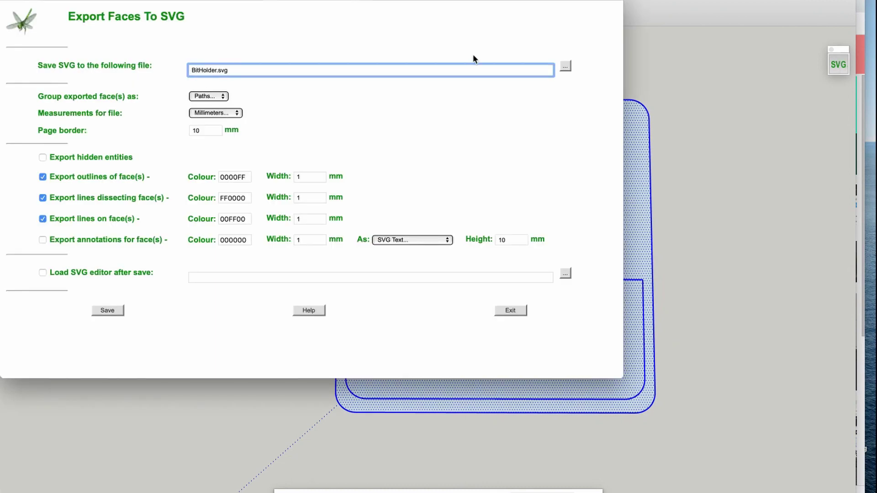
{"action": "left_click", "coordinate": [565, 66]}
Save the SVG to the Desktop and import it into the Easel project
{"action": "left_click", "coordinate": [215, 170]}
{"action": "left_click", "coordinate": [662, 333]}
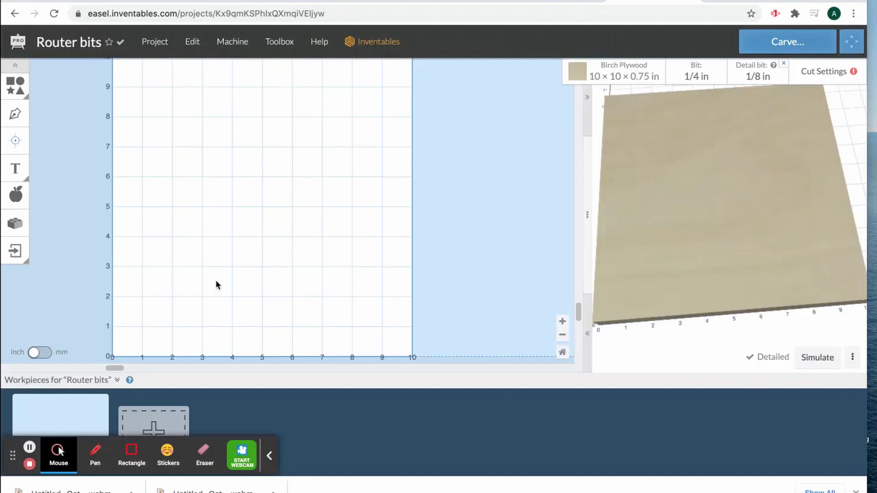
{"action": "left_click", "coordinate": [271, 457]}
{"action": "left_click", "coordinate": [155, 42]}
{"action": "left_click", "coordinate": [189, 162]}
{"action": "left_click", "coordinate": [148, 69]}
{"action": "left_click", "coordinate": [840, 364]}
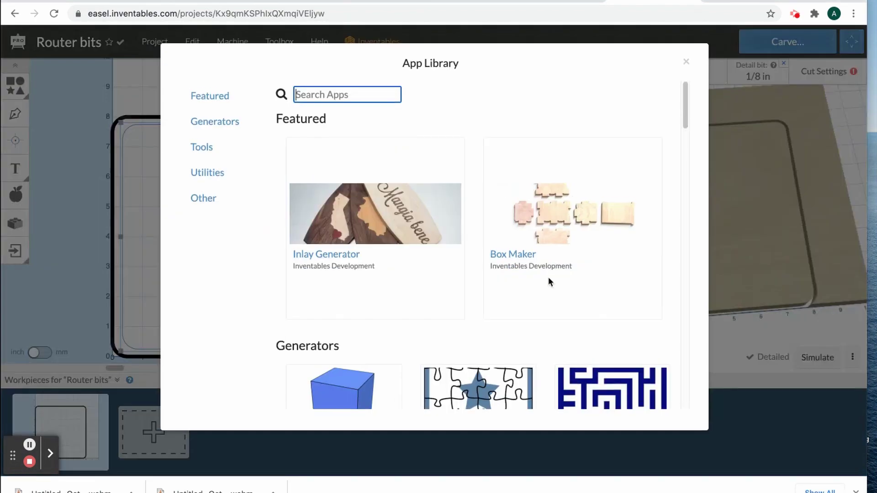
Position the imported design at X 3.75 and Y 4
{"action": "scroll", "coordinate": [548, 280], "scroll_direction": "down", "scroll_amount": 10}
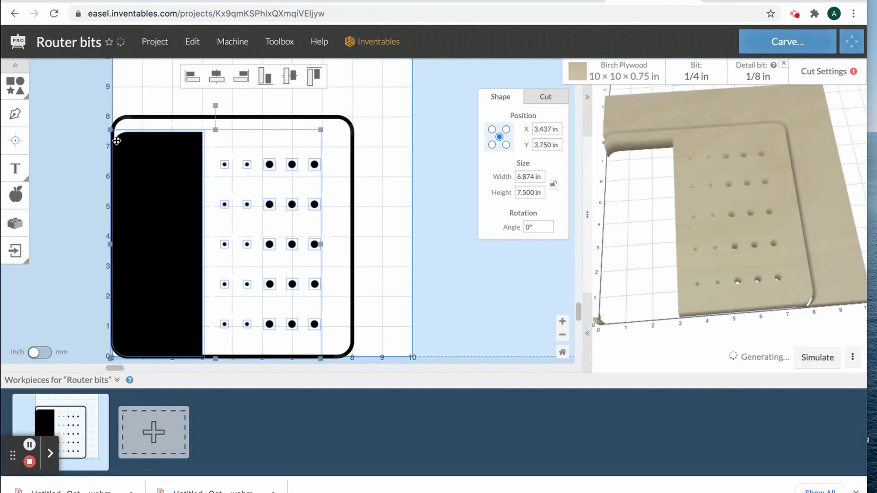
{"action": "left_click", "coordinate": [538, 128]}
{"action": "type", "text": "3.75"}
{"action": "key", "text": "Tab"}
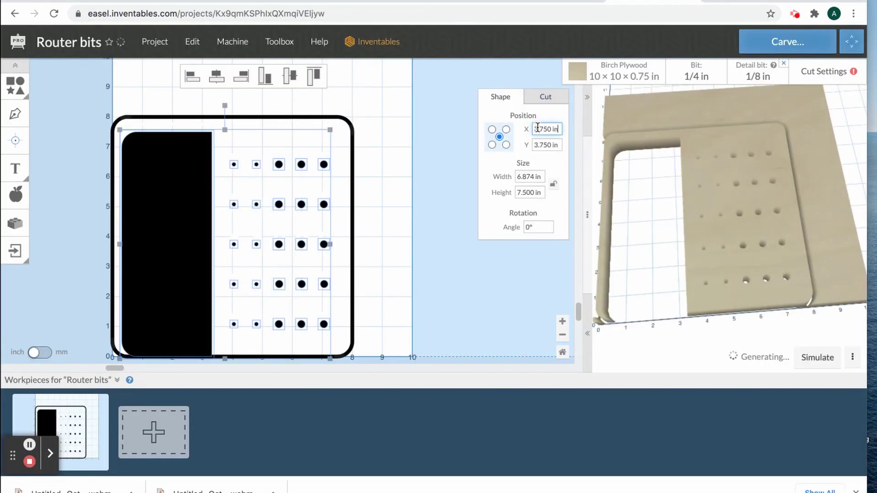
{"action": "type", "text": "4"}
{"action": "key", "text": "Return"}
{"action": "left_click", "coordinate": [87, 101]}
Duplicate the workpiece, select its pocket-and-holes design, and check the cutting bit list
{"action": "left_click", "coordinate": [97, 404]}
{"action": "left_click", "coordinate": [141, 425]}
{"action": "left_click", "coordinate": [205, 150]}
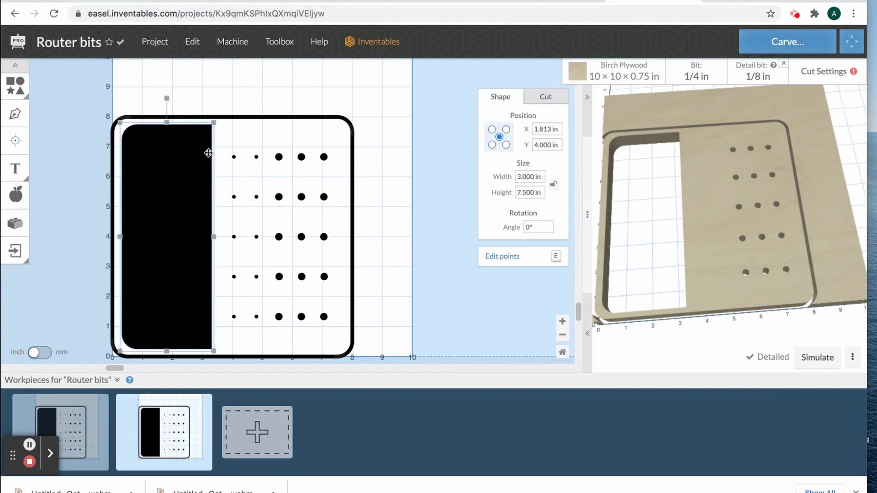
{"action": "left_click", "coordinate": [280, 146]}
{"action": "left_click", "coordinate": [278, 154]}
{"action": "left_click", "coordinate": [276, 147]}
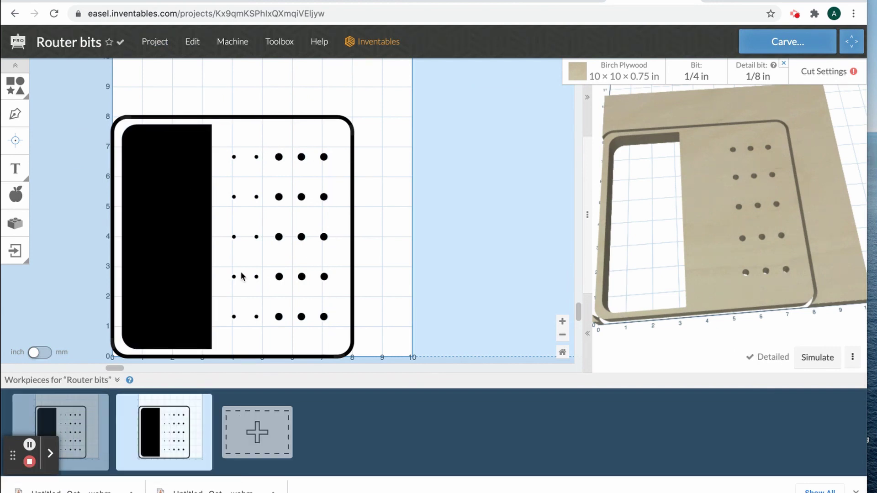
{"action": "left_click", "coordinate": [261, 144]}
{"action": "left_click", "coordinate": [275, 150]}
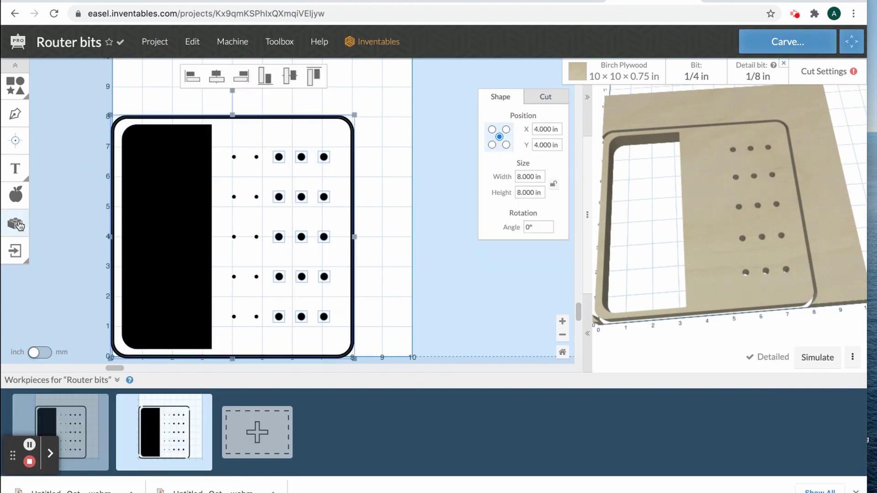
{"action": "left_click", "coordinate": [707, 77]}
{"action": "left_click", "coordinate": [696, 75]}
Remove the detail bit, leaving only the 1/4 in bit
{"action": "left_click", "coordinate": [695, 75]}
{"action": "left_click", "coordinate": [758, 76]}
{"action": "left_click", "coordinate": [783, 63]}
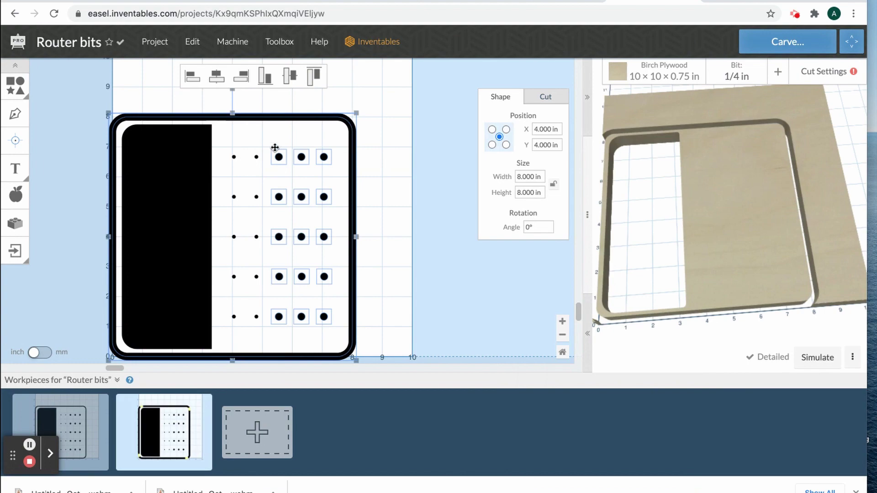
Convert the 15 large circles into drill holes
{"action": "left_click_drag", "start_coordinate": [269, 142], "coordinate": [336, 328]}
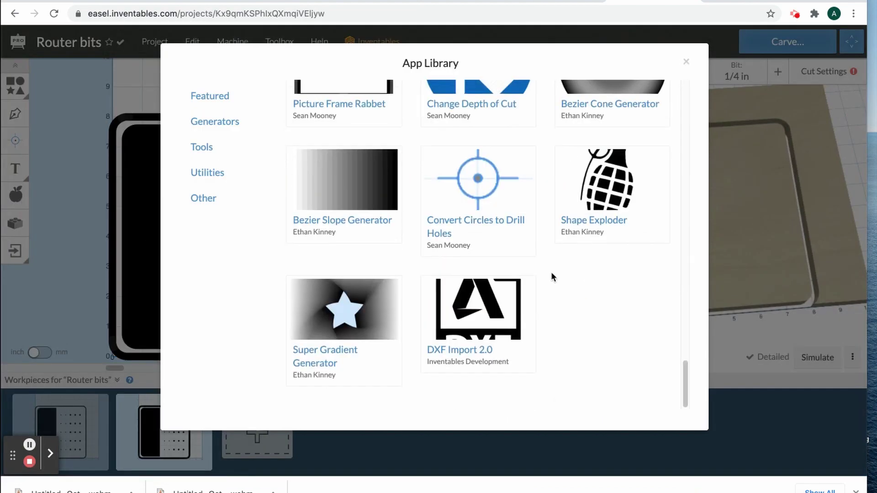
{"action": "left_click", "coordinate": [475, 256]}
{"action": "left_click", "coordinate": [376, 143]}
{"action": "left_click", "coordinate": [209, 180]}
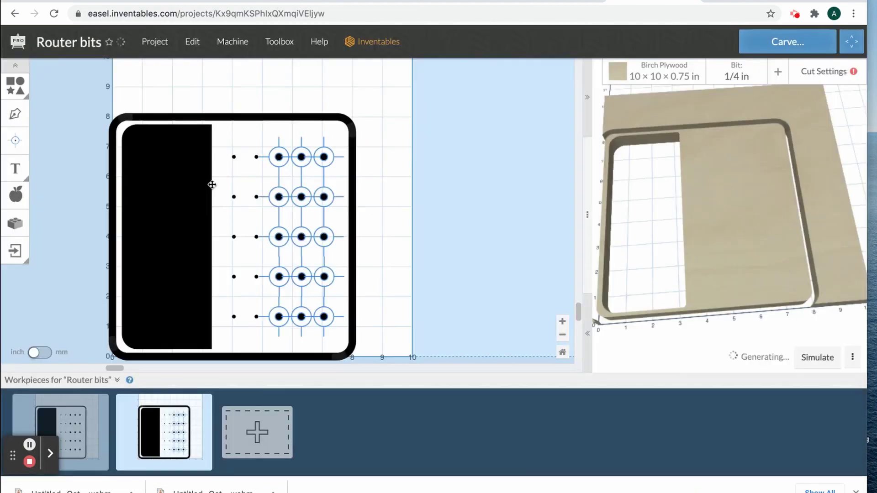
Set the outer rounded outline to cut outside the shape path
{"action": "left_click", "coordinate": [232, 154]}
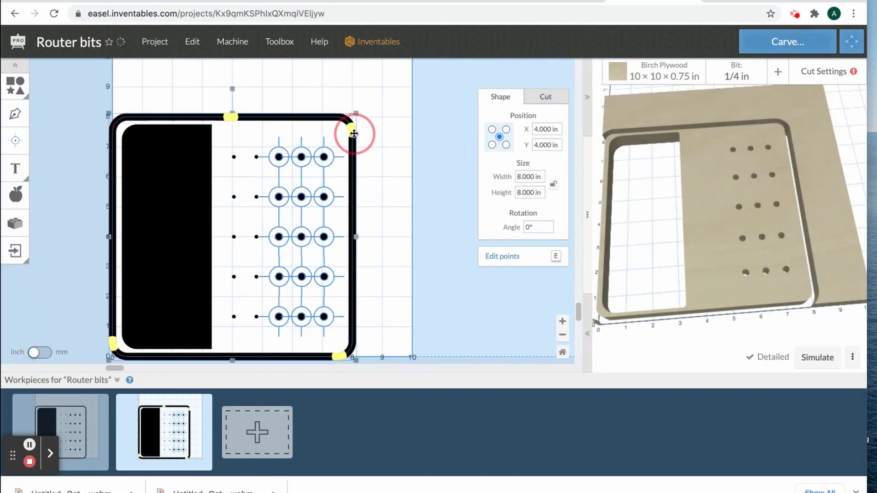
{"action": "left_click", "coordinate": [545, 97]}
{"action": "left_click", "coordinate": [528, 286]}
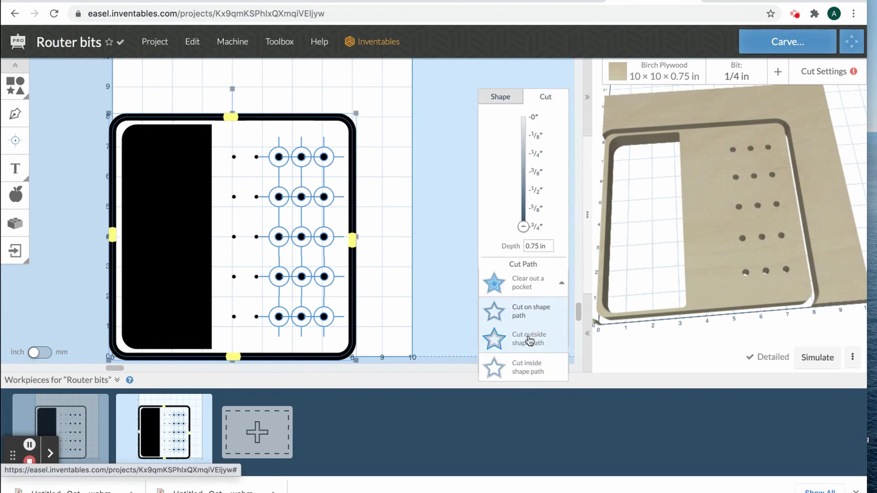
{"action": "left_click", "coordinate": [528, 343]}
Delete the column of small dots and select the black pocket rectangle
{"action": "left_click_drag", "start_coordinate": [226, 142], "coordinate": [259, 340]}
{"action": "key", "text": "Delete"}
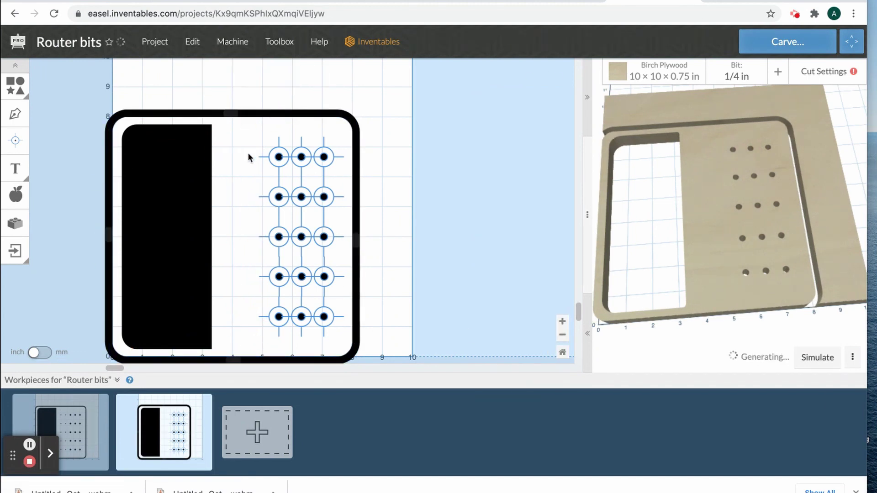
{"action": "left_click", "coordinate": [192, 151]}
Set pocket depth to 0.4 in and use Manual cut settings with a 12 in/min plunge rate
{"action": "double_click", "coordinate": [532, 247]}
{"action": "type", "text": "0.4"}
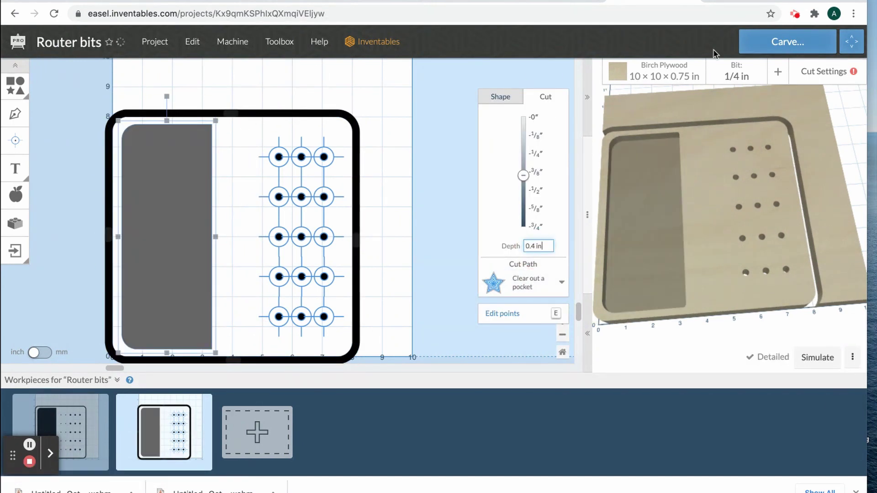
{"action": "left_click", "coordinate": [824, 72]}
{"action": "left_click", "coordinate": [816, 115]}
{"action": "double_click", "coordinate": [777, 182]}
{"action": "key", "text": "Tab"}
{"action": "type", "text": "12"}
{"action": "key", "text": "Tab"}
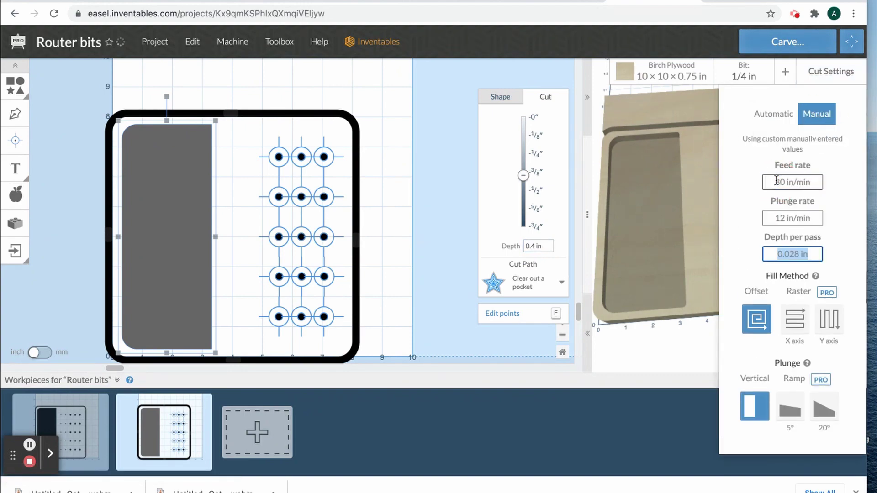
{"action": "left_click", "coordinate": [494, 252]}
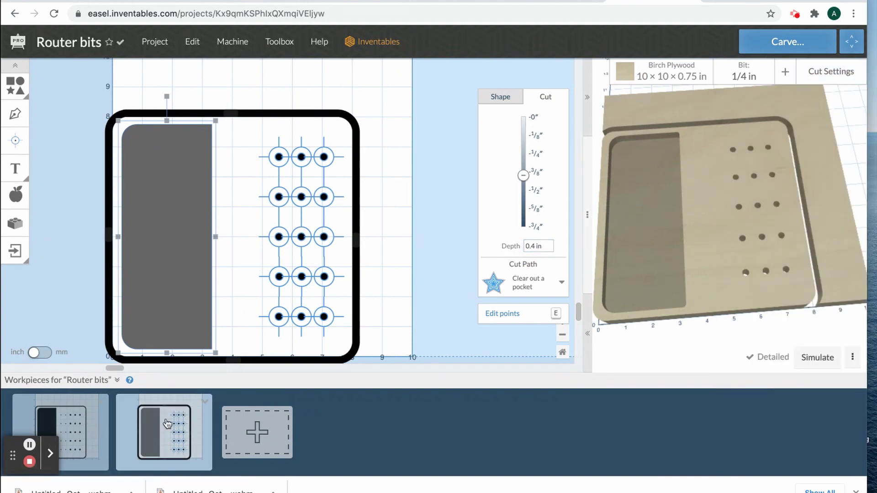
Rename the current workpiece to 'Bit Holder 1/4" Down'
{"action": "left_click", "coordinate": [205, 404]}
{"action": "left_click", "coordinate": [229, 413]}
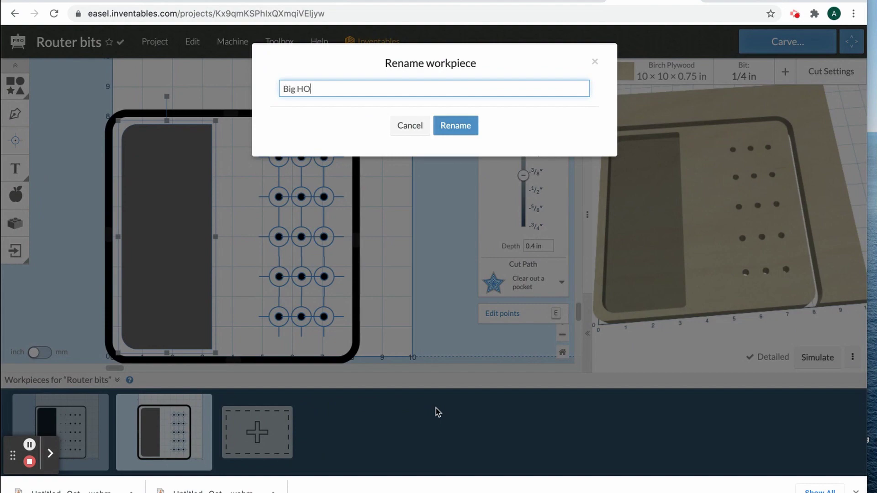
{"action": "type", "text": "Big Holder 1/4\" Down"}
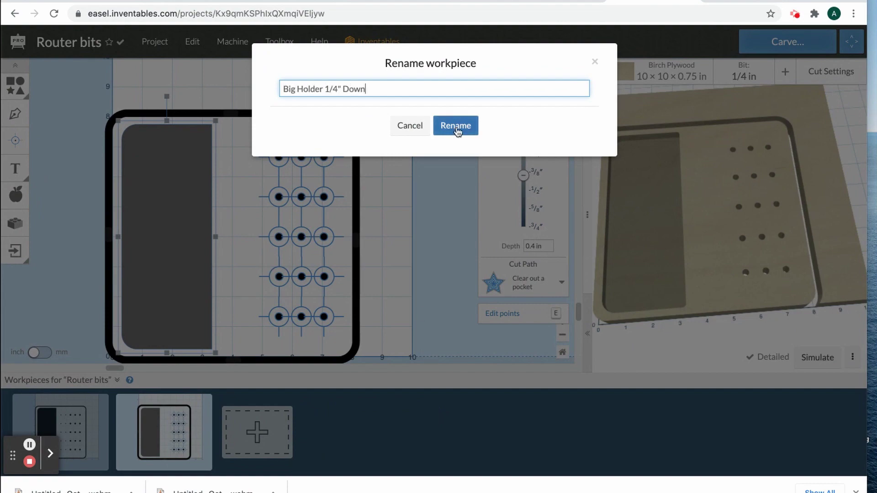
{"action": "left_click", "coordinate": [455, 126]}
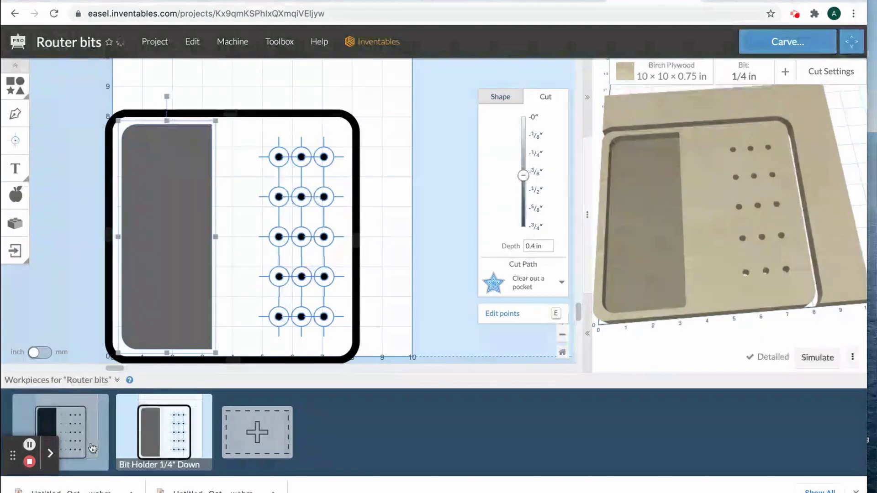
Switch to the first workpiece and enter 'Bit Holder 1/8" Down' as its new name
{"action": "left_click", "coordinate": [101, 404]}
{"action": "left_click", "coordinate": [125, 413]}
{"action": "type", "text": "Bit Holder 1/8\" Down"}
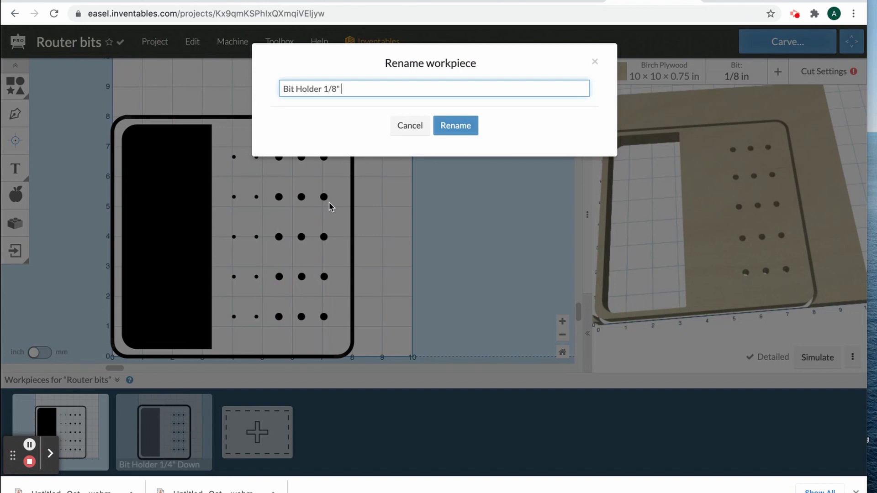
Save the name 'Bit Holder 1/8" bit', then delete the black pocket and the 15 large dots
{"action": "left_click", "coordinate": [462, 130]}
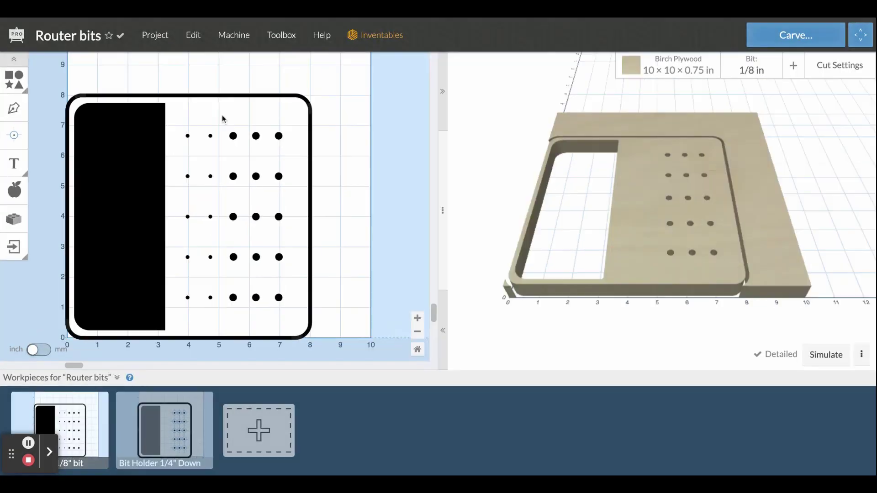
{"action": "left_click_drag", "start_coordinate": [222, 115], "coordinate": [315, 333]}
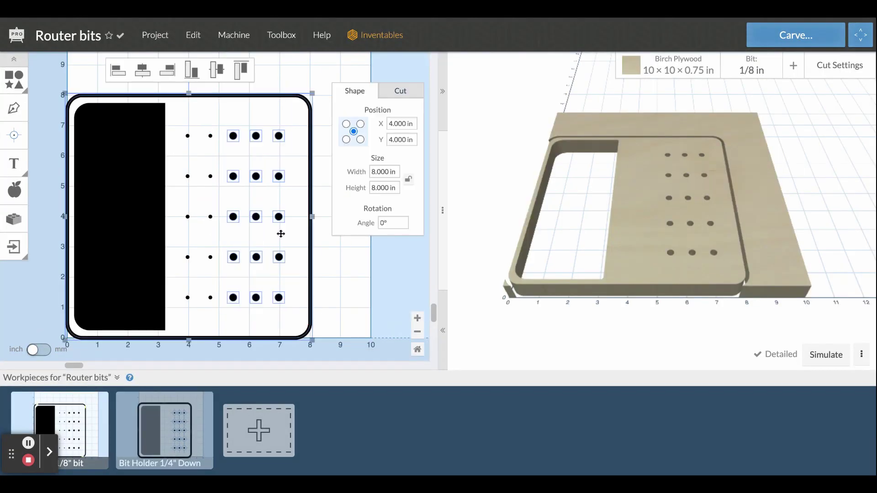
{"action": "key", "text": "Delete"}
{"action": "key", "text": "ctrl+z"}
{"action": "left_click_drag", "start_coordinate": [219, 122], "coordinate": [292, 320]}
{"action": "left_click", "coordinate": [254, 96], "text": "shift"}
{"action": "left_click", "coordinate": [152, 167], "text": "shift"}
{"action": "left_click", "coordinate": [151, 166], "text": "shift"}
{"action": "left_click", "coordinate": [151, 166], "text": "shift"}
{"action": "key", "text": "Delete"}
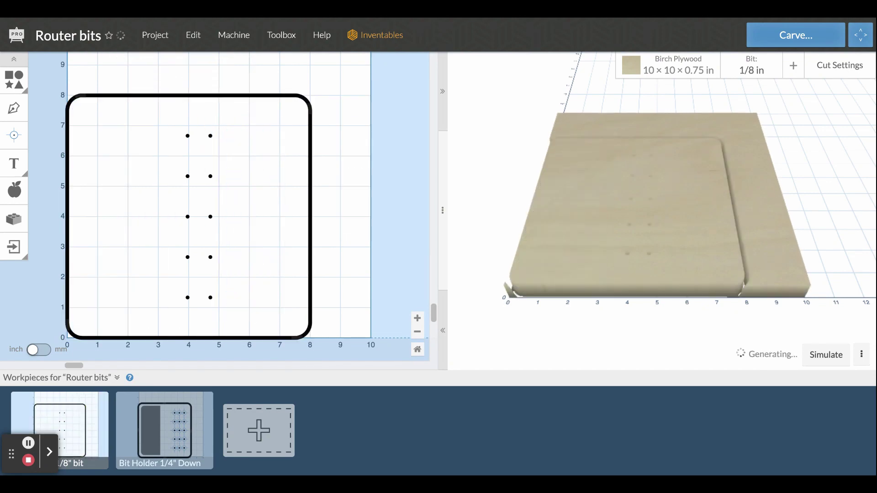
Convert the ten small dots into drill holes with the circle-to-drill-hole app
{"action": "left_click_drag", "start_coordinate": [167, 118], "coordinate": [264, 313]}
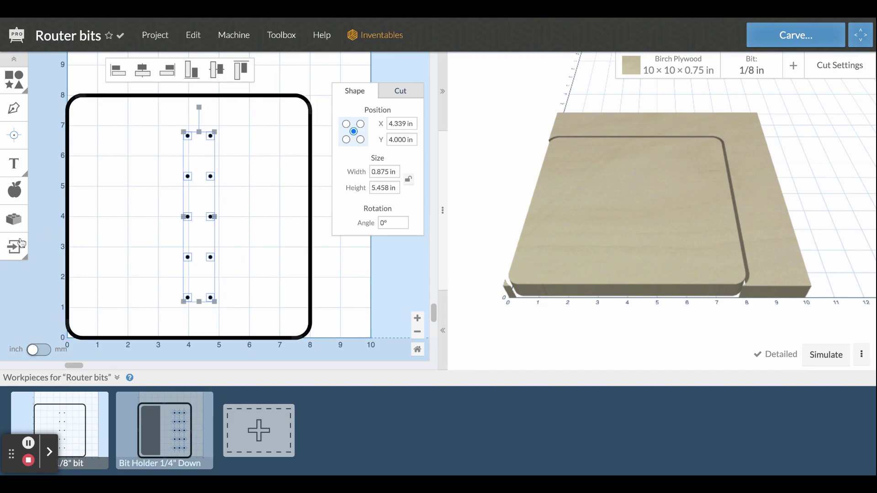
{"action": "left_click", "coordinate": [13, 219]}
{"action": "scroll", "coordinate": [456, 228], "scroll_direction": "down", "scroll_amount": 10}
{"action": "left_click", "coordinate": [460, 227]}
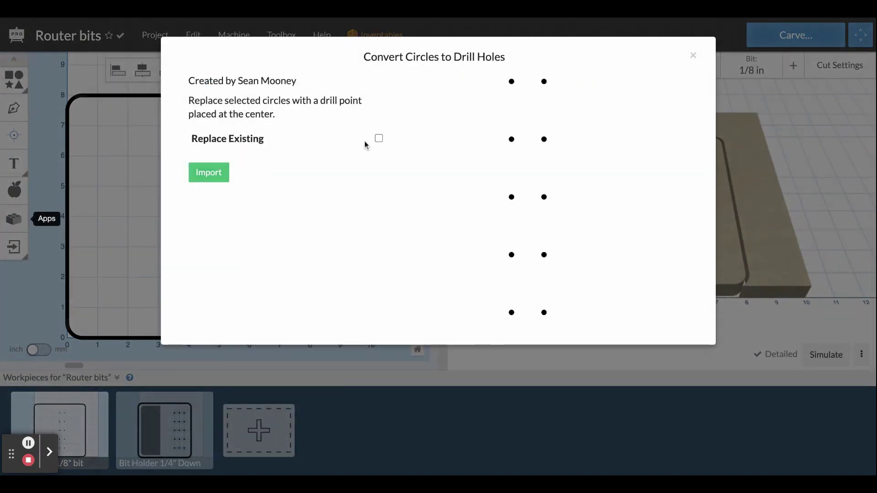
{"action": "left_click", "coordinate": [208, 172]}
Move the outline and drill holes to X 0, Y 0
{"action": "left_click_drag", "start_coordinate": [63, 85], "coordinate": [329, 349]}
{"action": "type", "text": "0"}
{"action": "key", "text": "Tab"}
{"action": "type", "text": "0"}
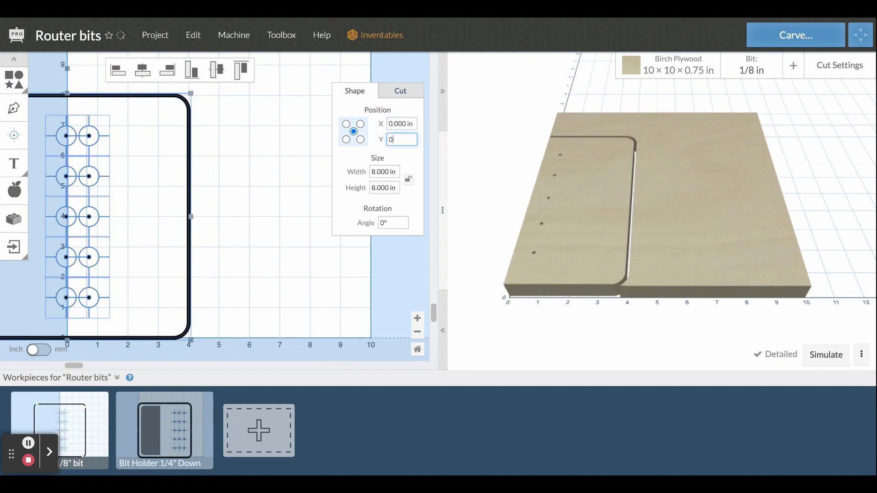
{"action": "key", "text": "Return"}
{"action": "left_click", "coordinate": [383, 307]}
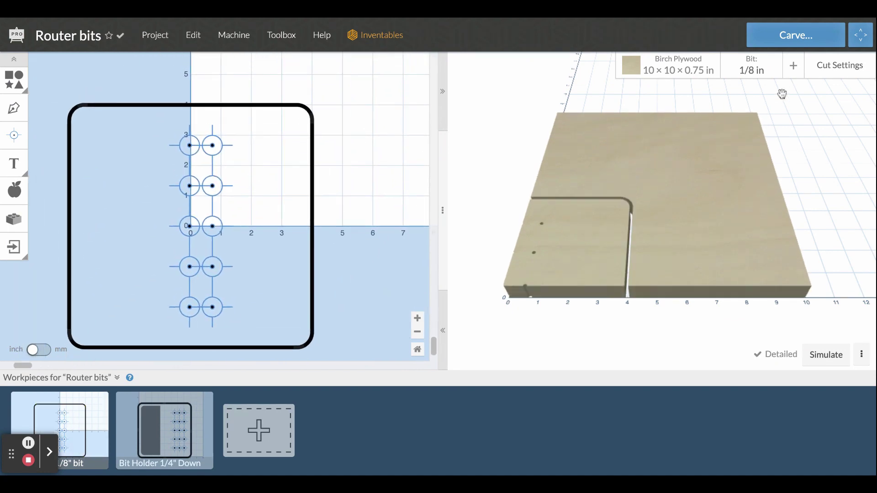
{"action": "left_click", "coordinate": [839, 65]}
Open and close the machine's General Settings
{"action": "left_click", "coordinate": [252, 36]}
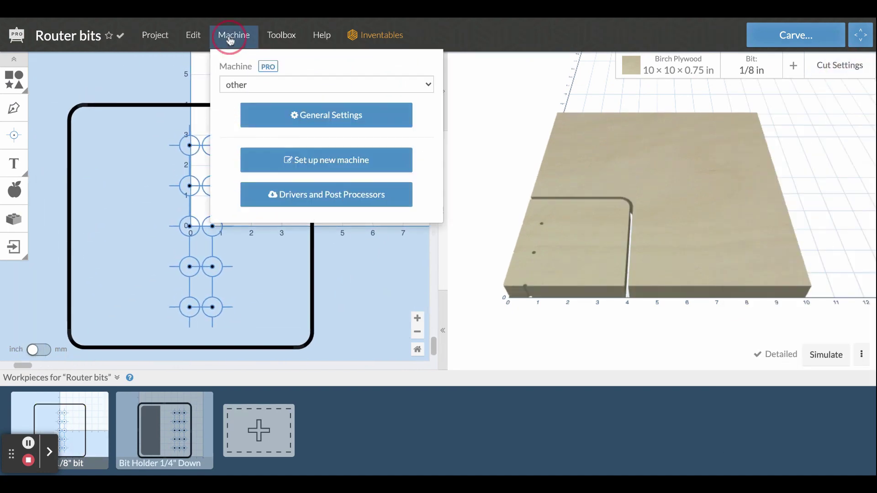
{"action": "left_click", "coordinate": [333, 116]}
{"action": "left_click", "coordinate": [601, 55]}
Select all shapes on the Bit Holder 1/4" Down workpiece and position them at X 0, Y 0
{"action": "left_click", "coordinate": [197, 419]}
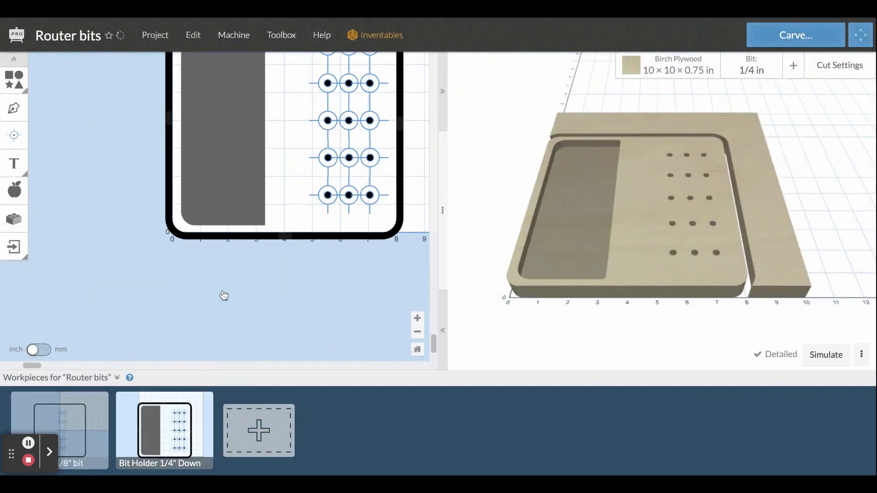
{"action": "left_click_drag", "start_coordinate": [383, 342], "coordinate": [95, 83]}
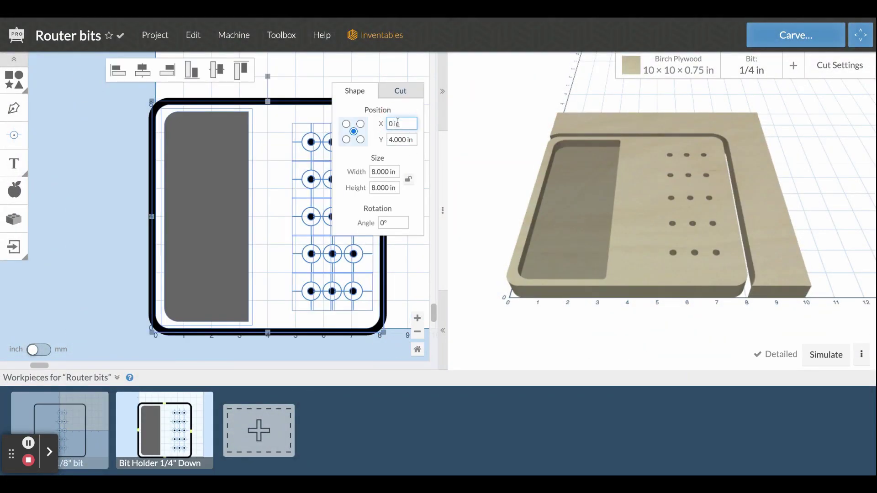
{"action": "key", "text": "Tab"}
{"action": "type", "text": "0"}
{"action": "key", "text": "Return"}
Open the machine's General Settings again
{"action": "left_click", "coordinate": [841, 65]}
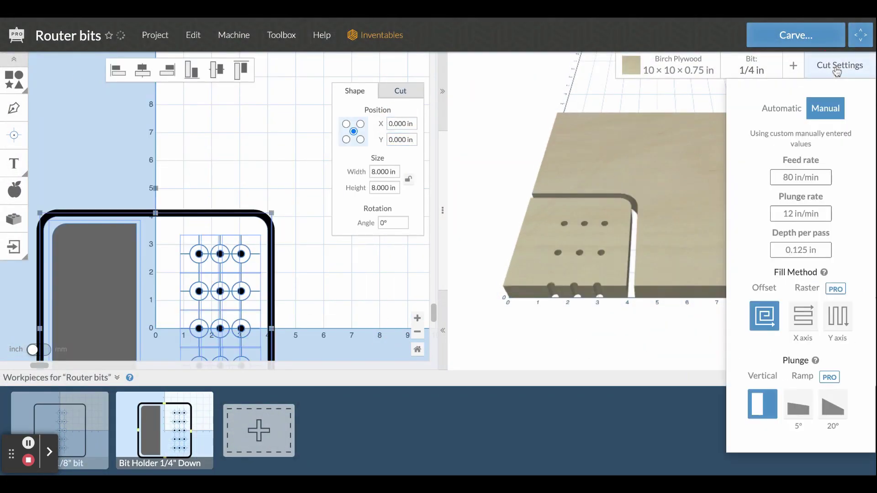
{"action": "left_click", "coordinate": [230, 36]}
{"action": "left_click", "coordinate": [327, 116]}
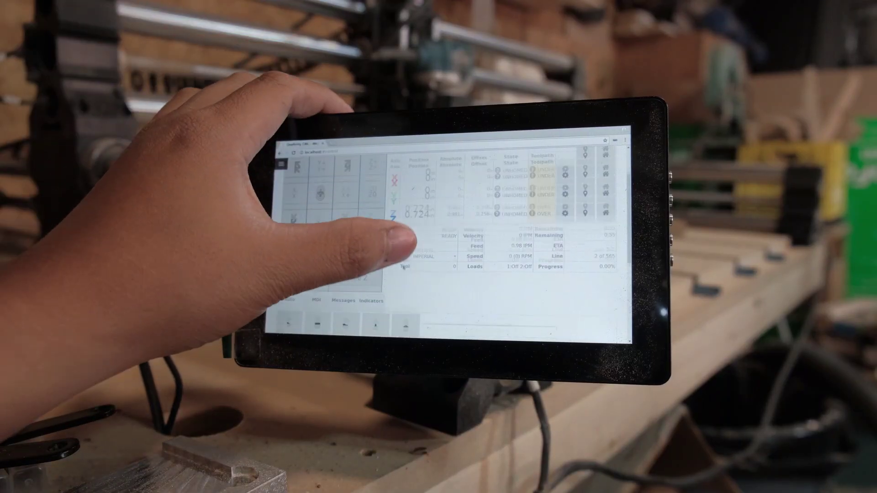
Load the job 'Bit Holder 1_4_ Down (1).nc' from usb-sda1 into the controller
{"action": "left_click", "coordinate": [346, 277]}
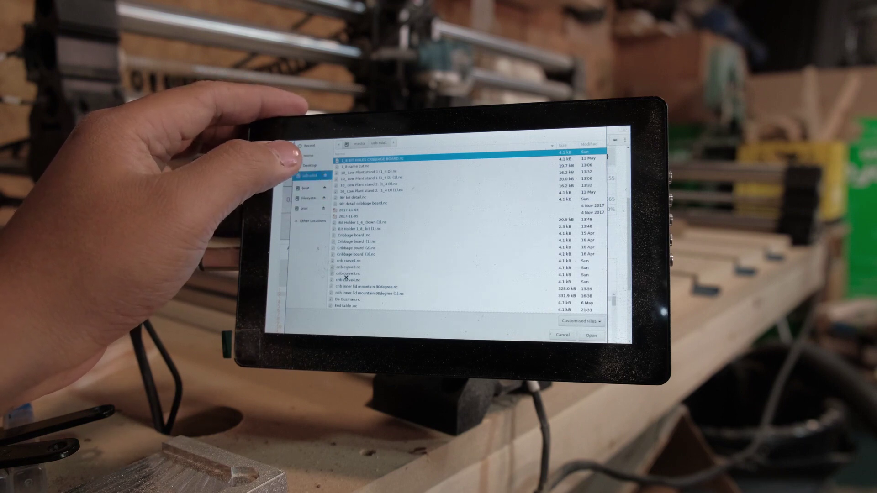
{"action": "left_click", "coordinate": [354, 223]}
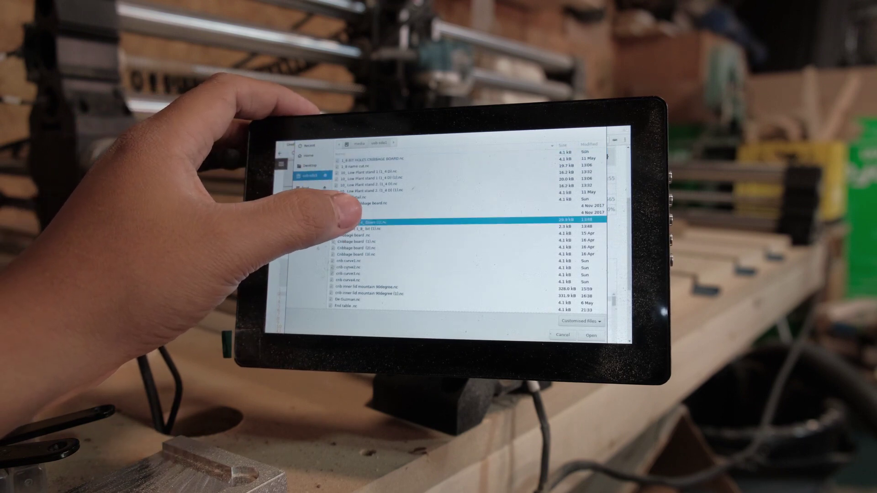
{"action": "left_click", "coordinate": [589, 342]}
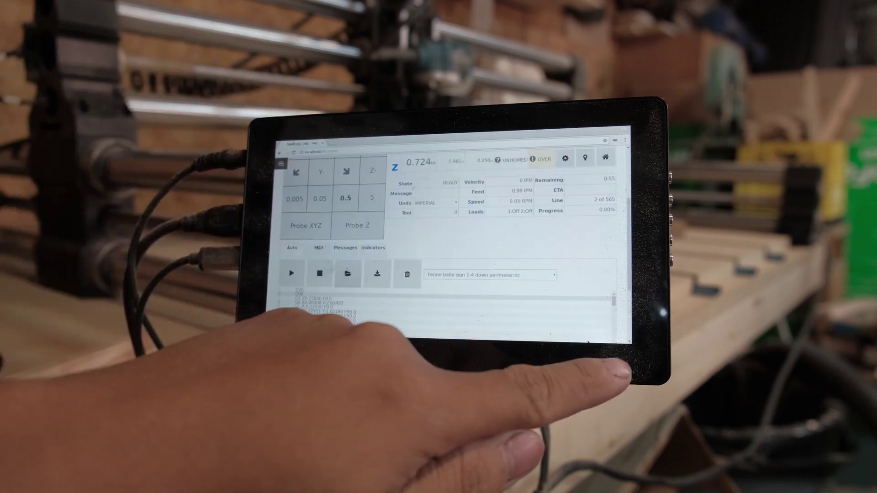